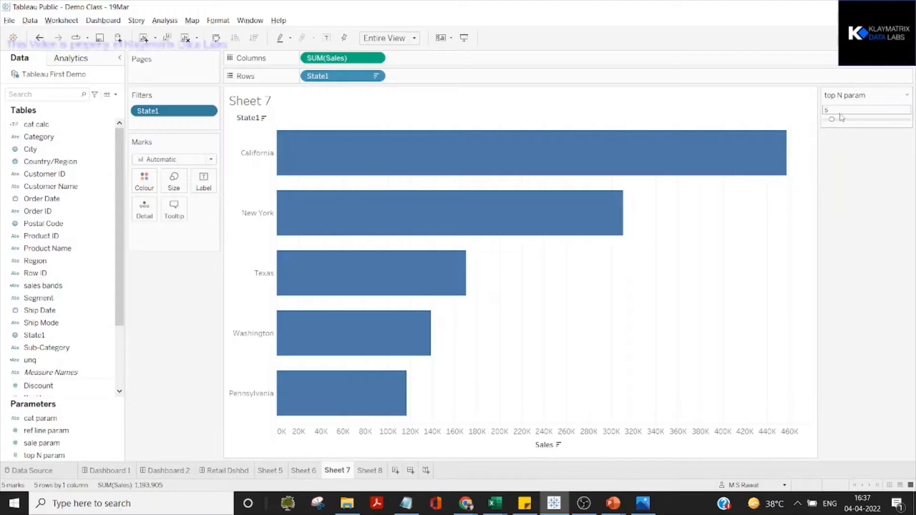
Raise the top N param on the state sales bar chart to 11 and then to 19.
drag(832, 123, 842, 123)
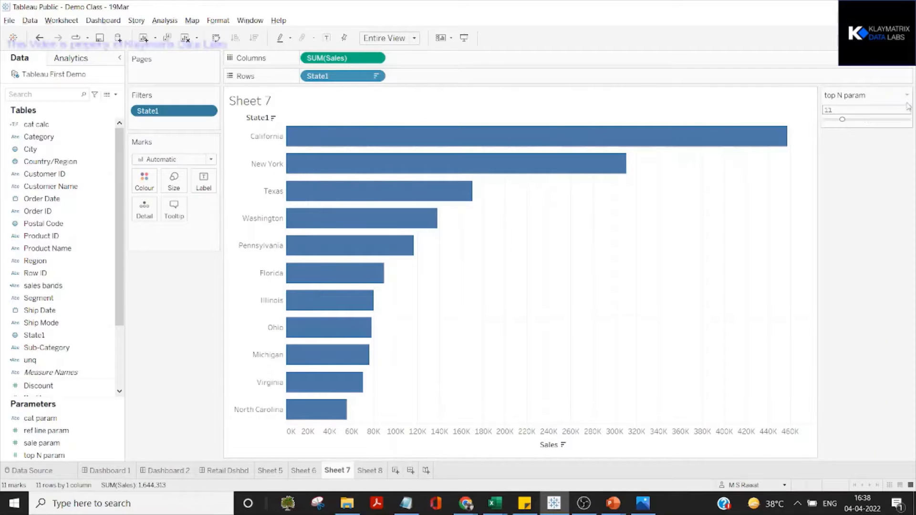
drag(842, 122, 857, 122)
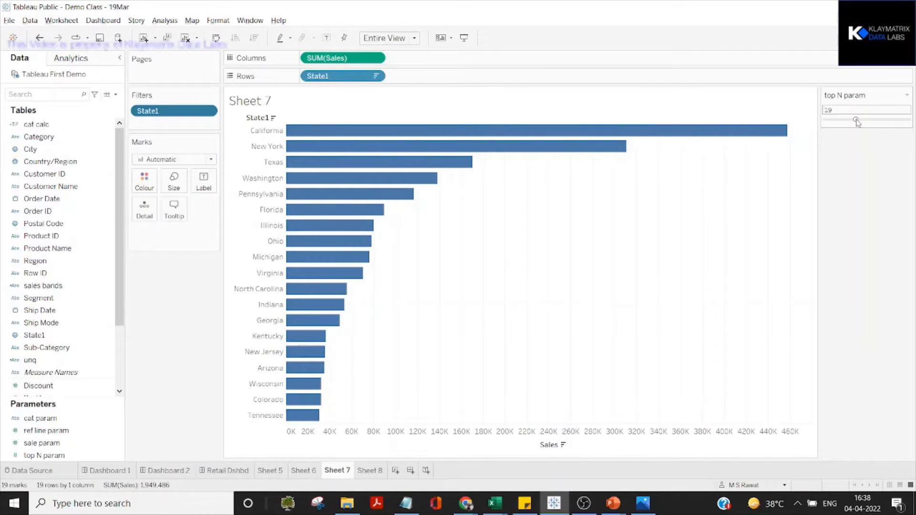
Go to Sheet 8 and increase the ref line param to shift the scatter plot's vertical reference line towards higher quantities.
click(367, 471)
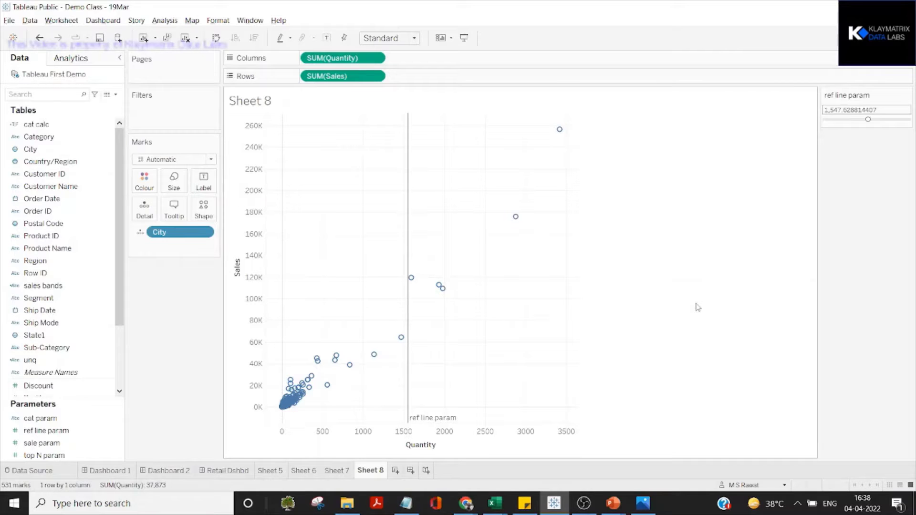
click(409, 219)
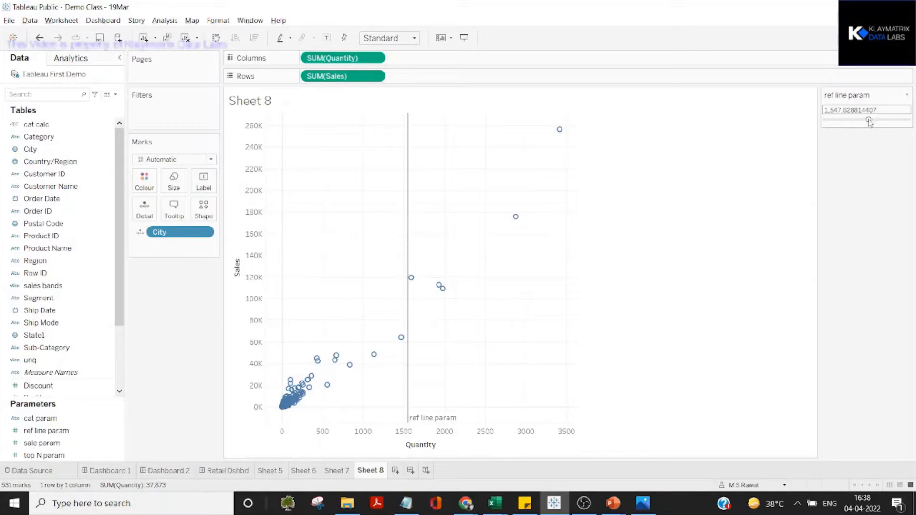
mouse_move(868, 121)
mouse_down()
mouse_move(851, 123)
mouse_move(879, 120)
mouse_up()
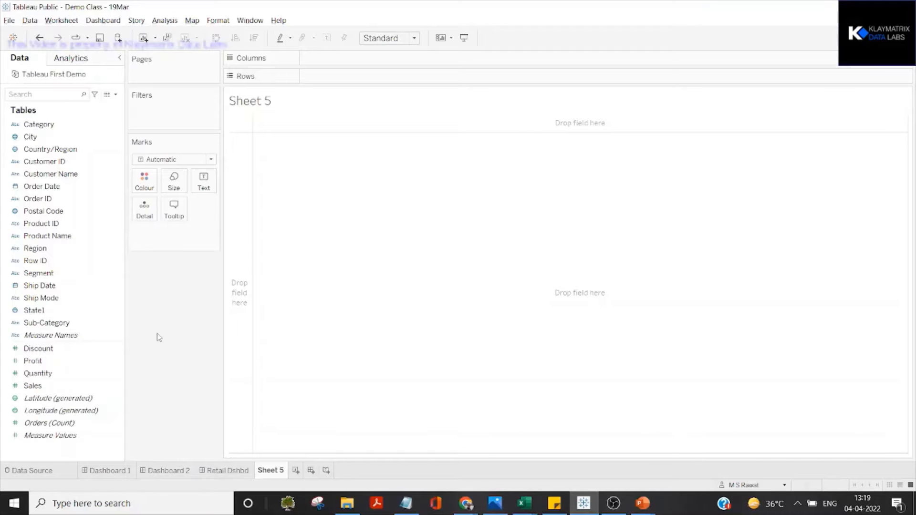
Start a new parameter named "sale param" with the Integer data type.
click(116, 95)
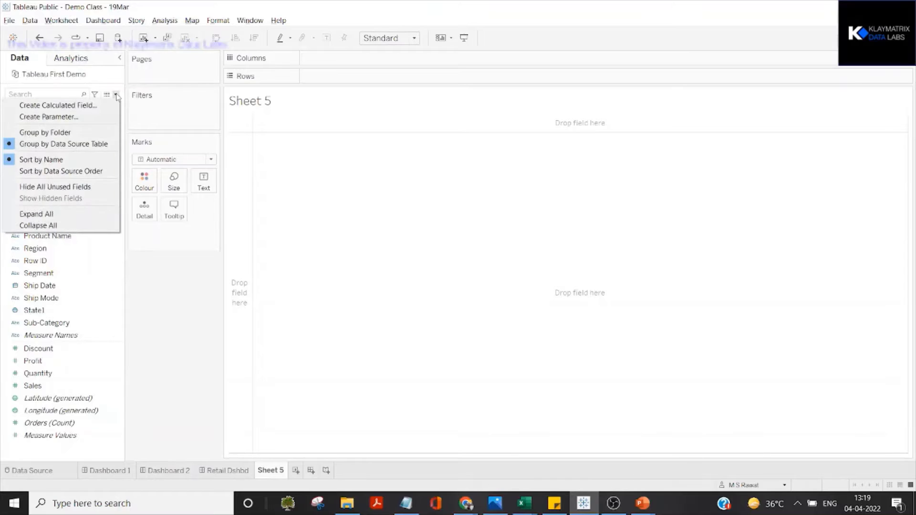
click(74, 117)
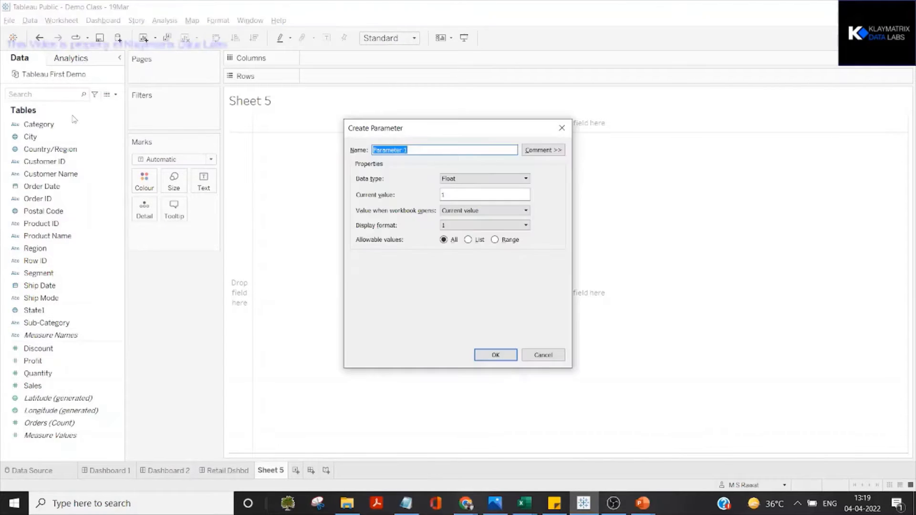
click(418, 150)
triple_click(422, 149)
text(sale)
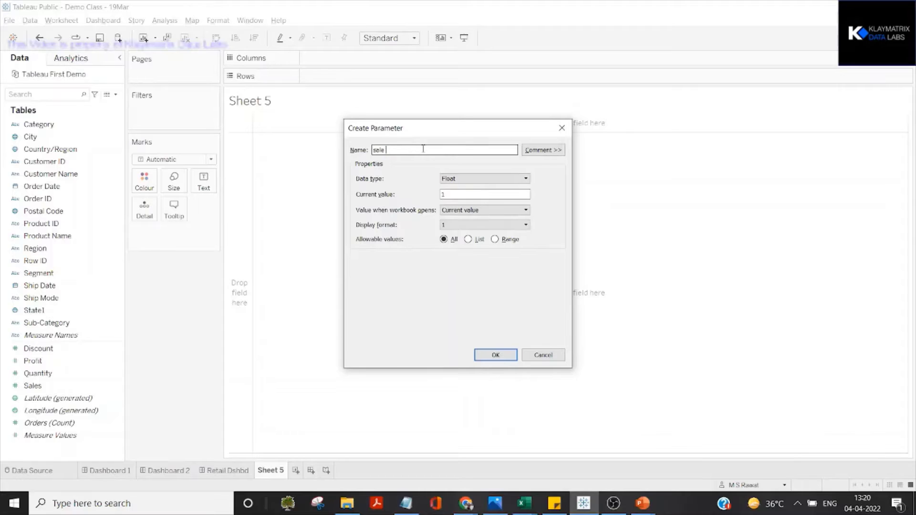
text(aparam)
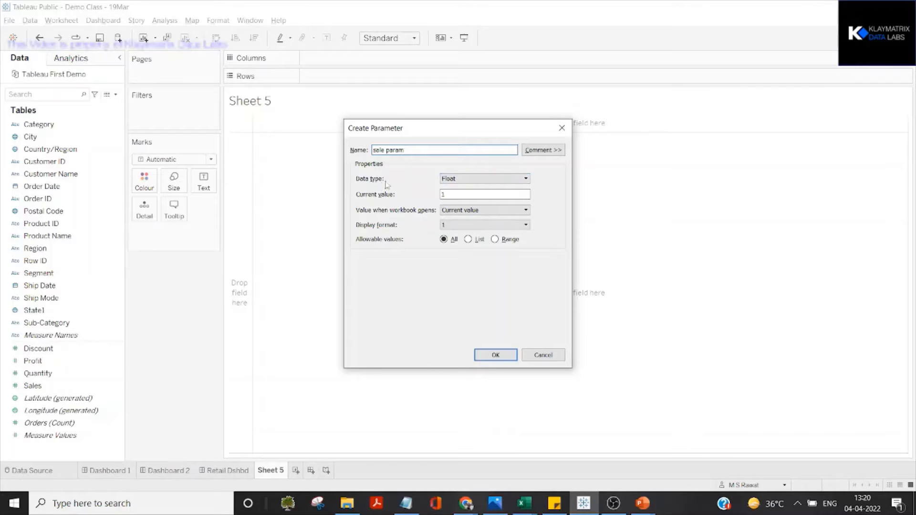
click(466, 181)
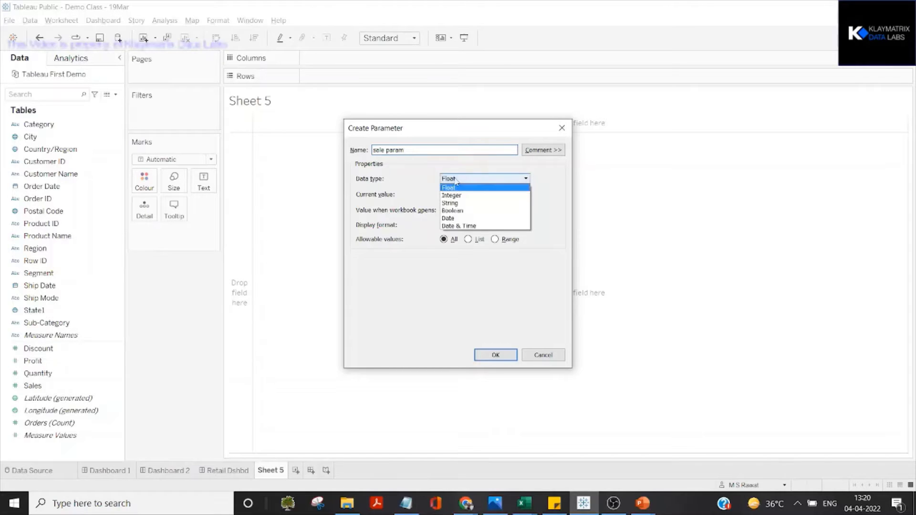
click(463, 195)
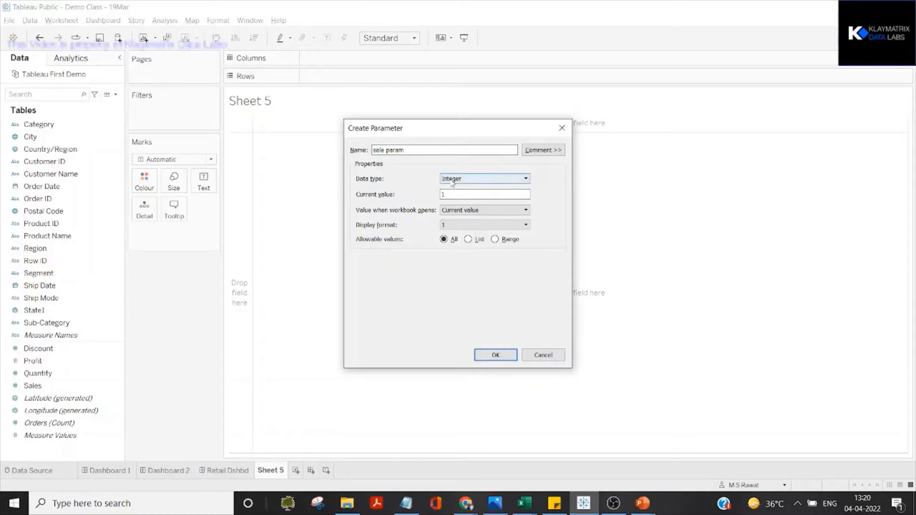
click(454, 180)
Restrict the sale param to a range from 1000 to 1000000 and create the parameter.
click(495, 240)
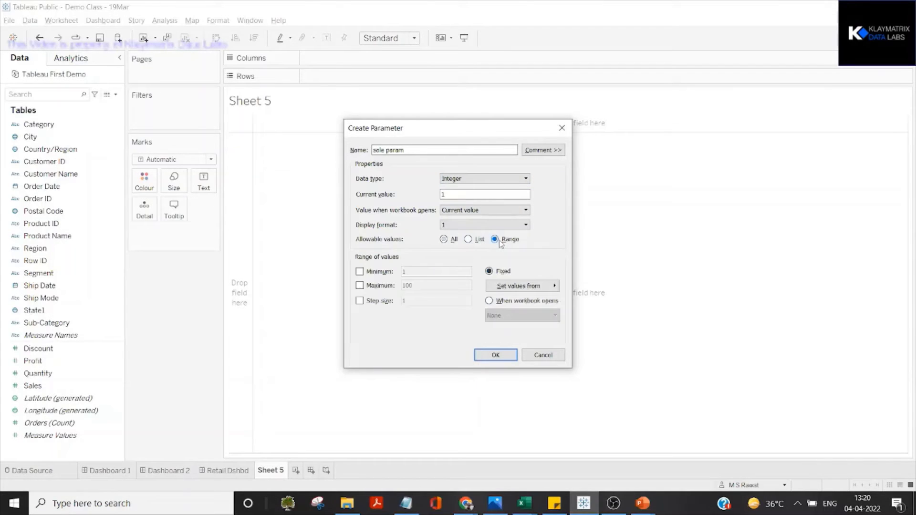
click(359, 272)
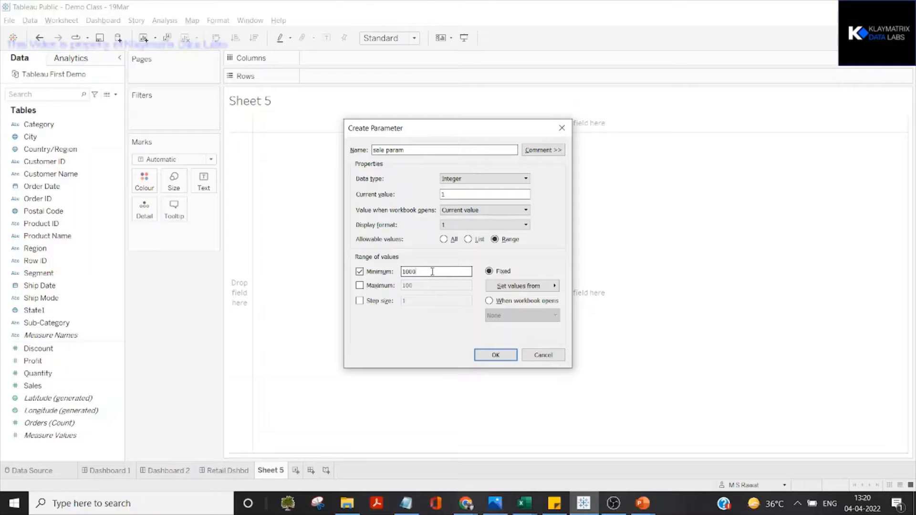
click(359, 285)
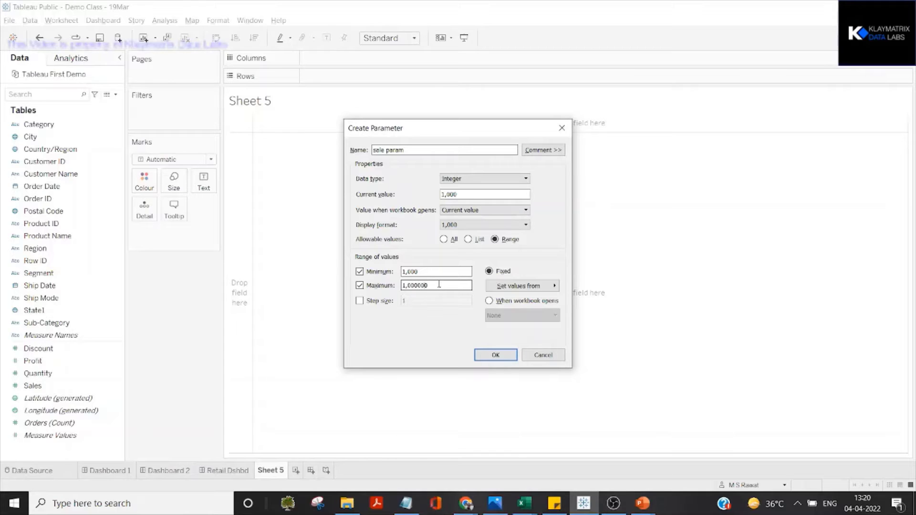
click(495, 354)
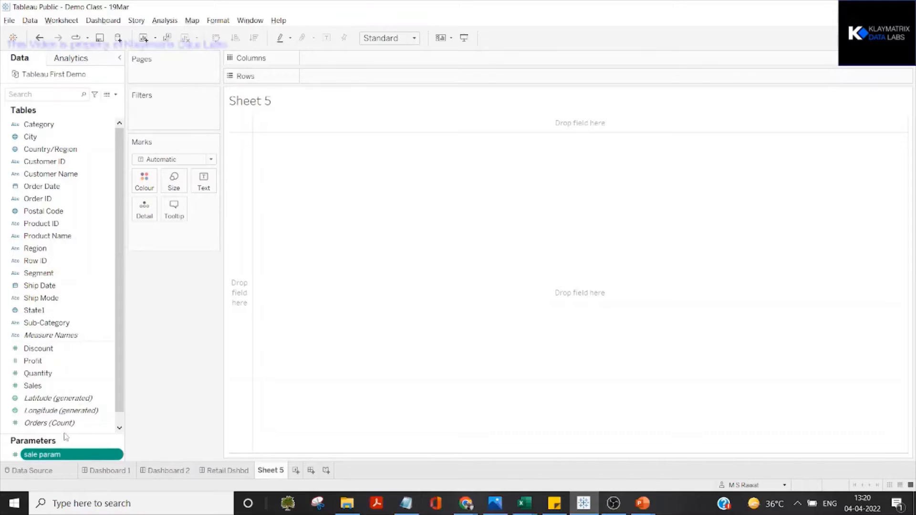
Enlarge the Parameters area of the data pane and show the sale param control on Sheet 5.
drag(50, 433, 52, 392)
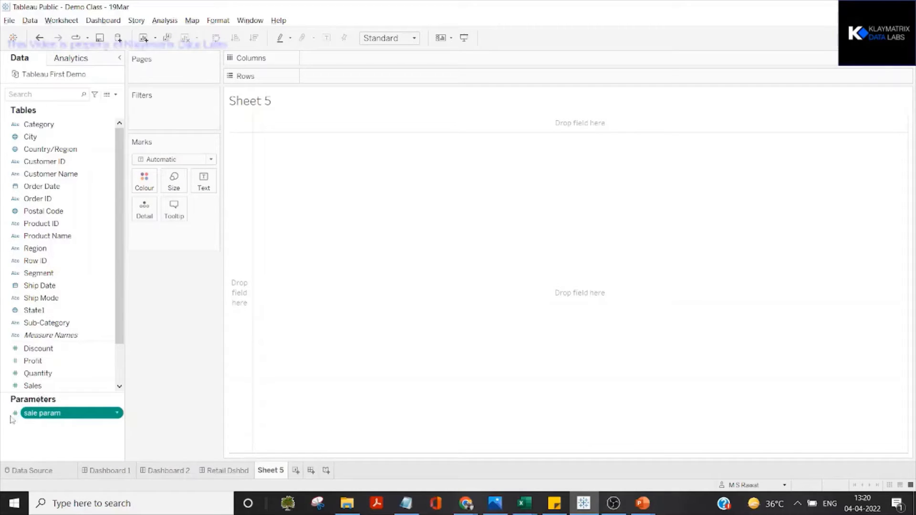
click(23, 405)
click(16, 415)
click(16, 417)
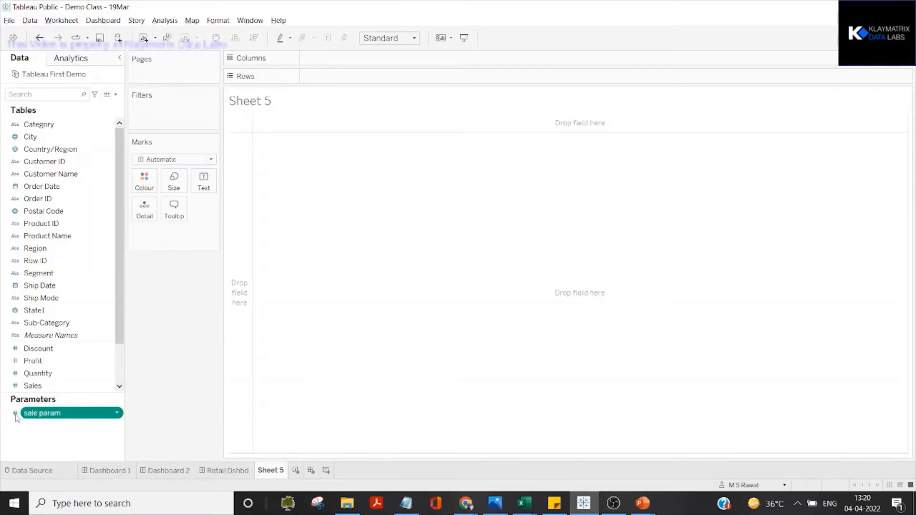
click(117, 413)
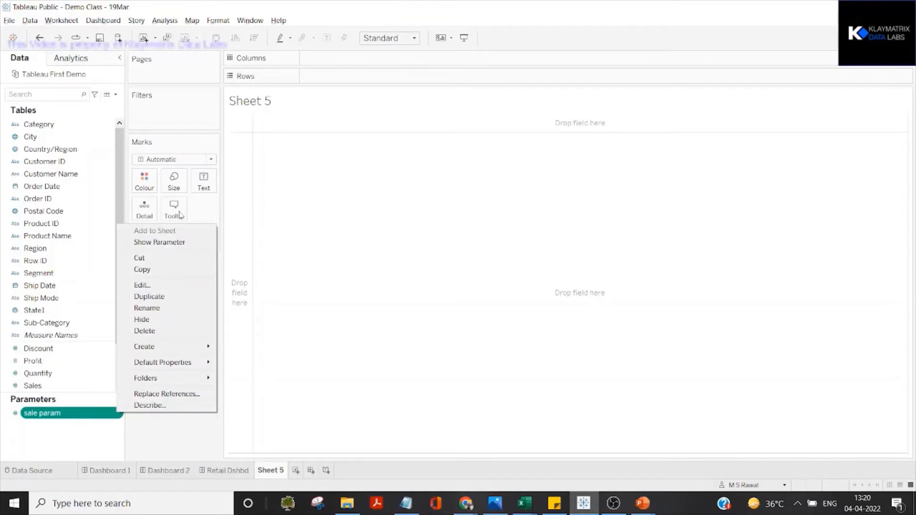
click(160, 244)
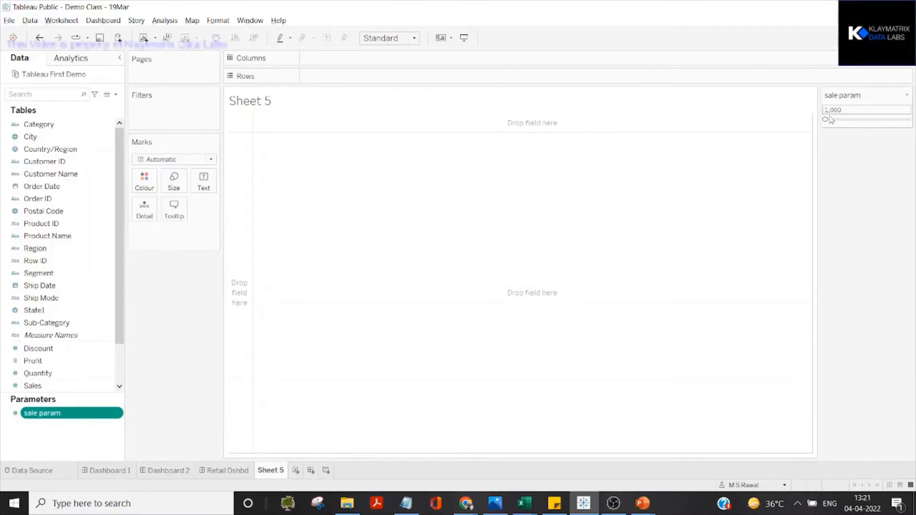
Try the sale param slider from 10,00,000 back to 1,000, and review the parameter's settings without changing them.
drag(825, 119, 911, 128)
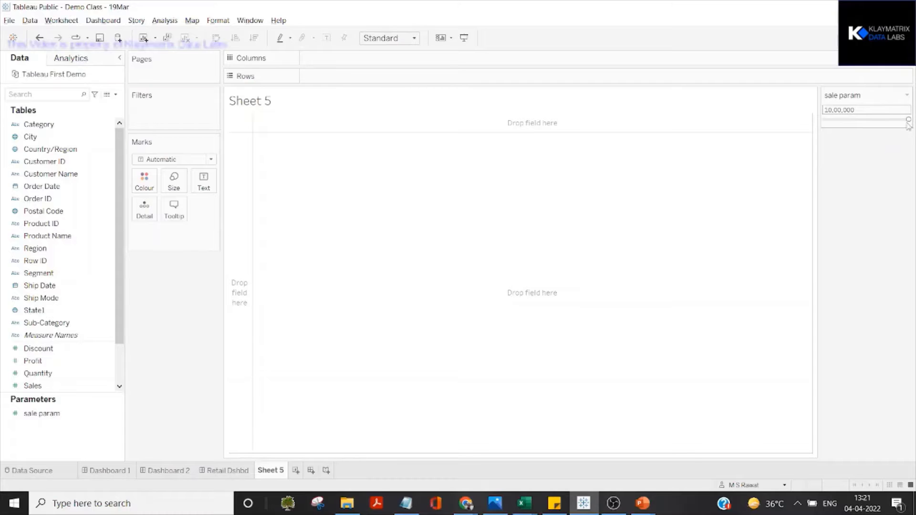
drag(909, 119, 828, 118)
click(906, 95)
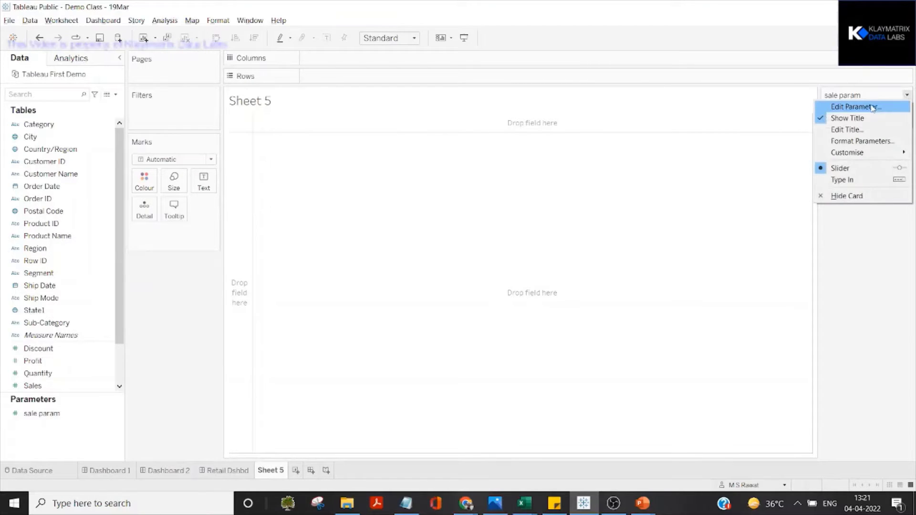
click(853, 107)
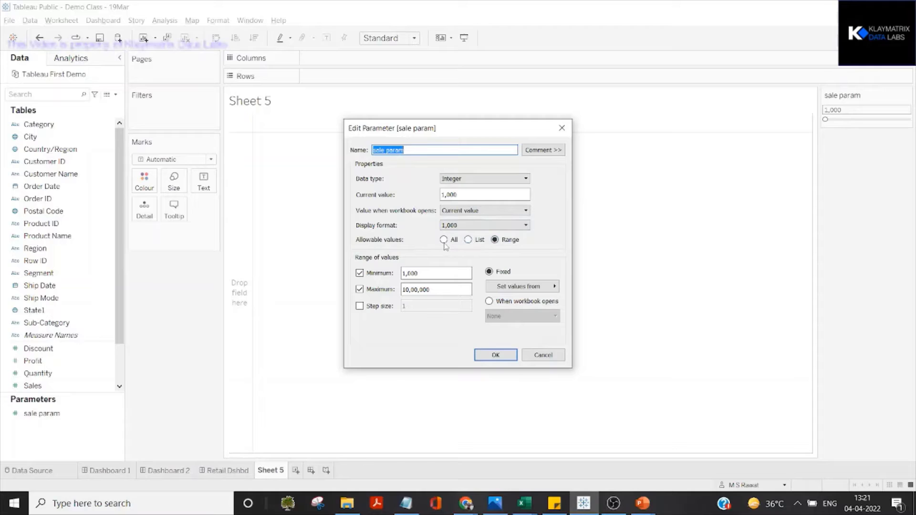
key(Escape)
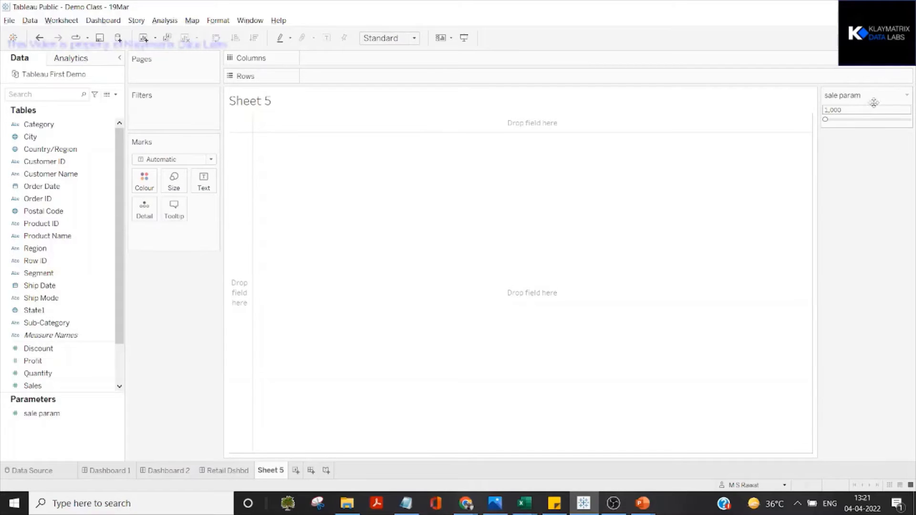
click(831, 92)
Start a new calculated field named "sales bands".
click(116, 94)
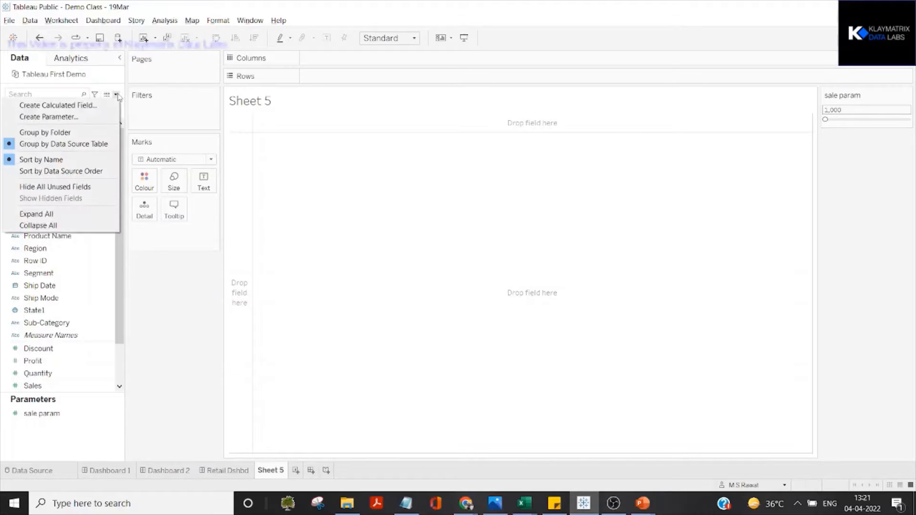
click(100, 104)
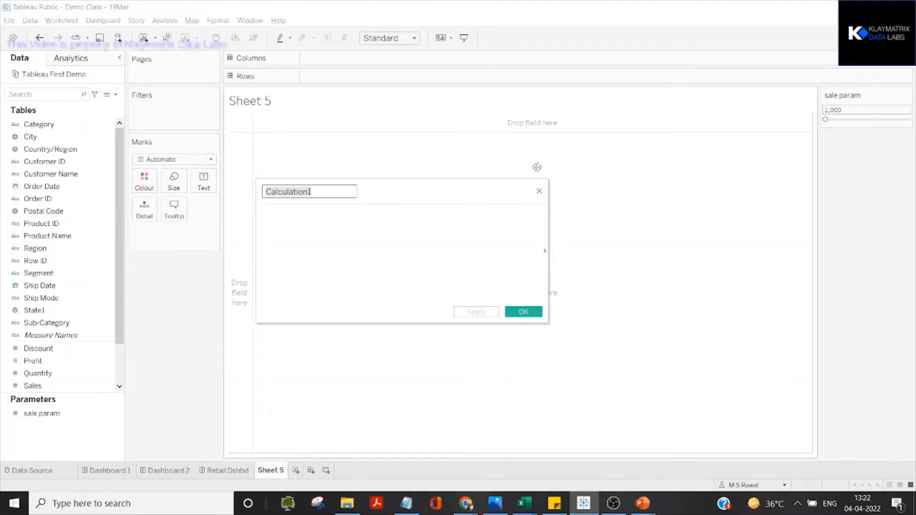
click(344, 211)
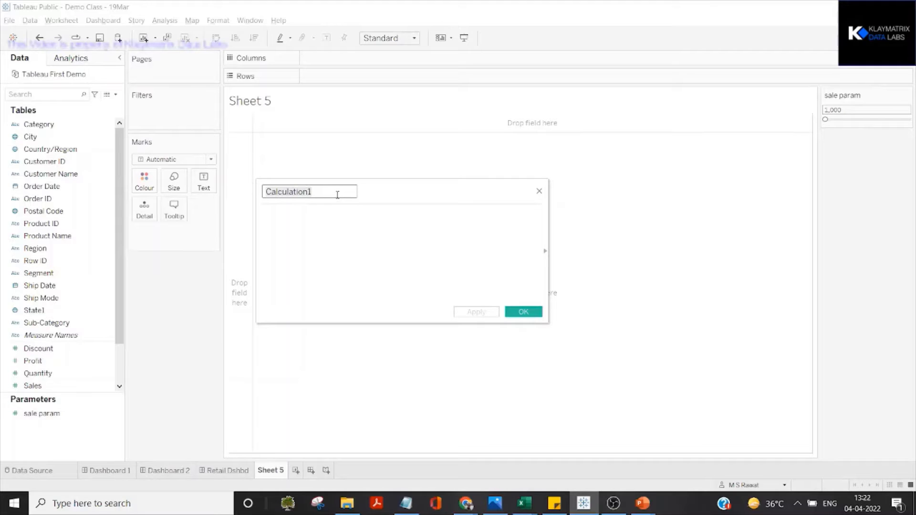
text(sales)
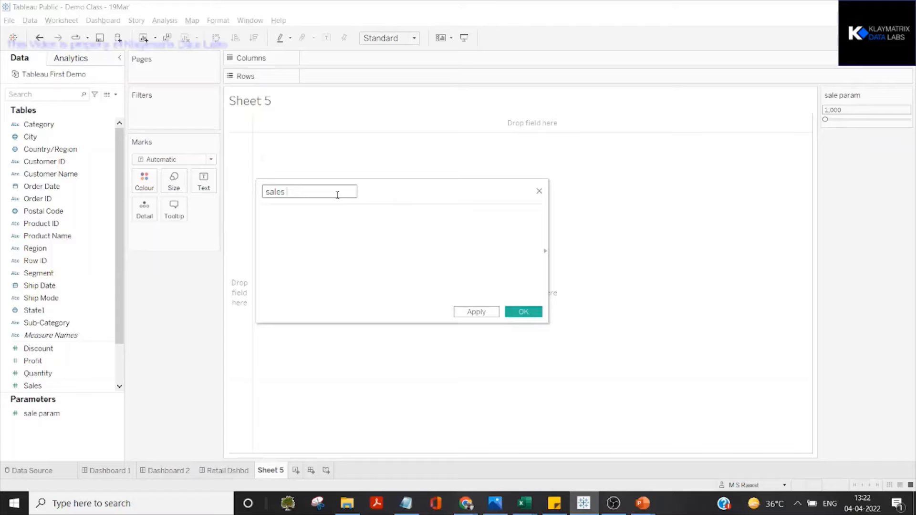
text( bands)
Write the sales bands formula as if [Sales]<[sale param] then "LOW", followed by else on a new line.
click(299, 228)
text(if sl)
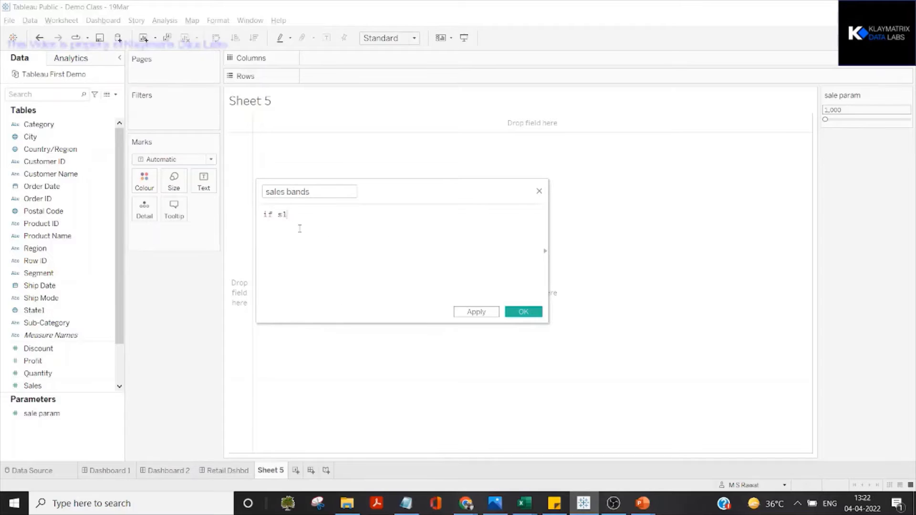
key(BackSpace)
text(ales)
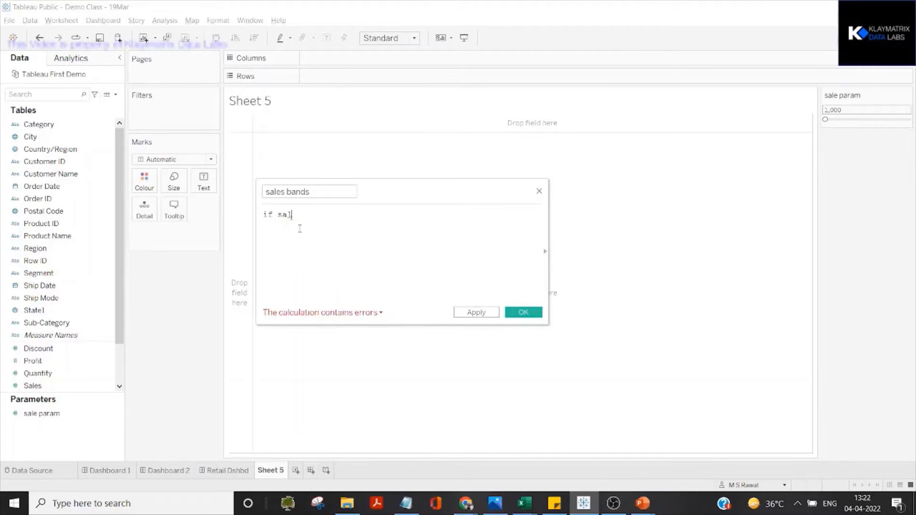
key(Return)
text(<)
text([sa)
key(Return)
text(then)
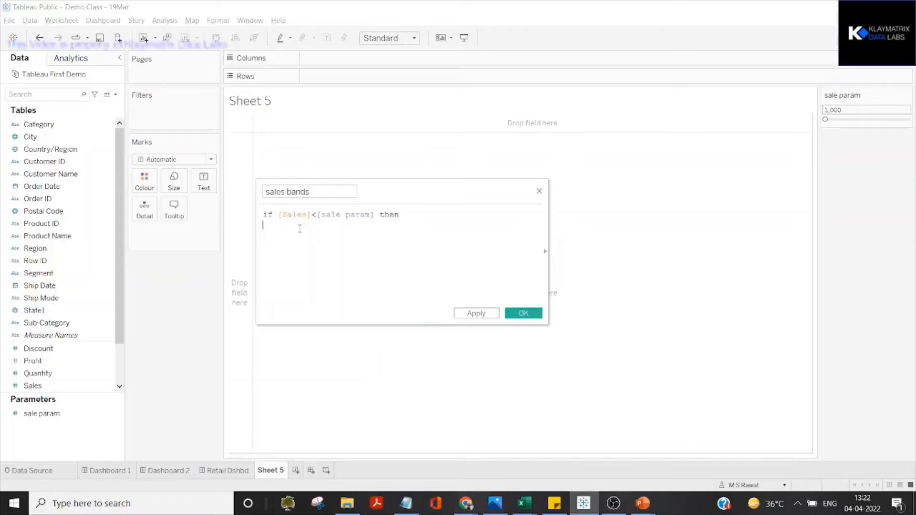
key(Return)
text("LOW")
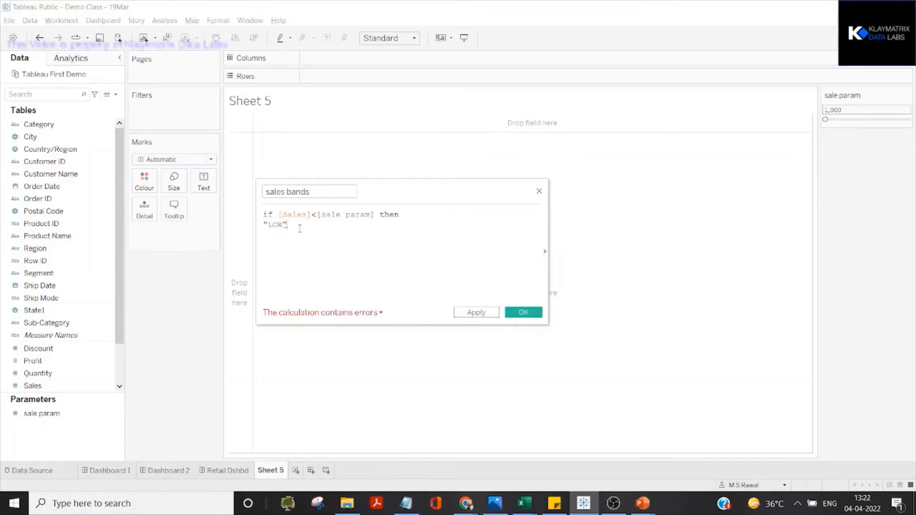
key(Return)
text(else)
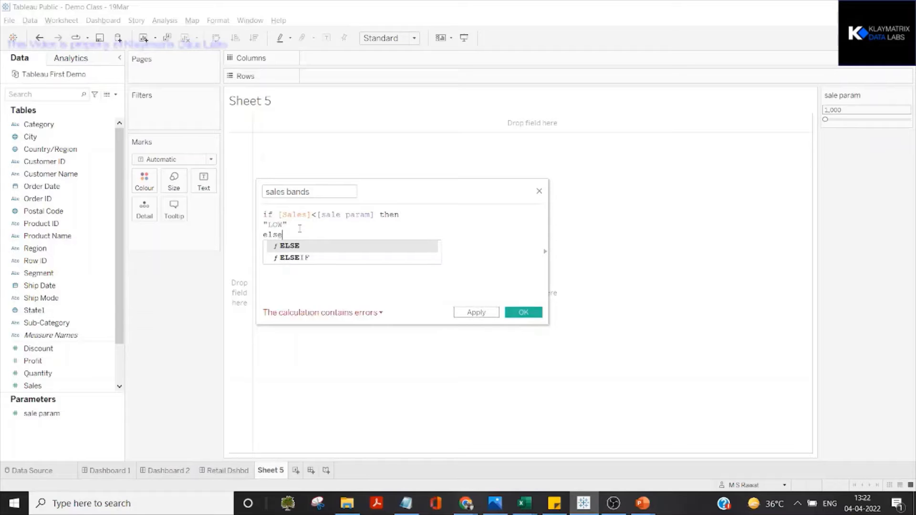
text( sale)
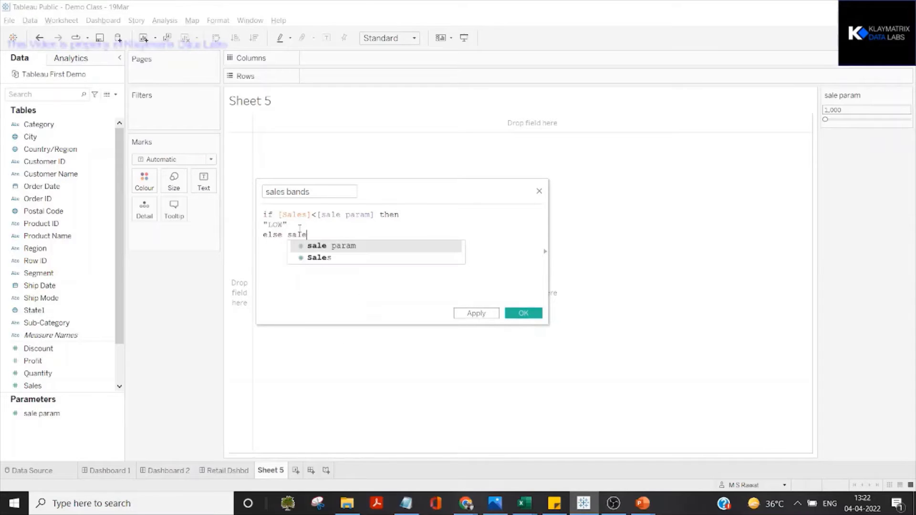
key(Down)
key(Return)
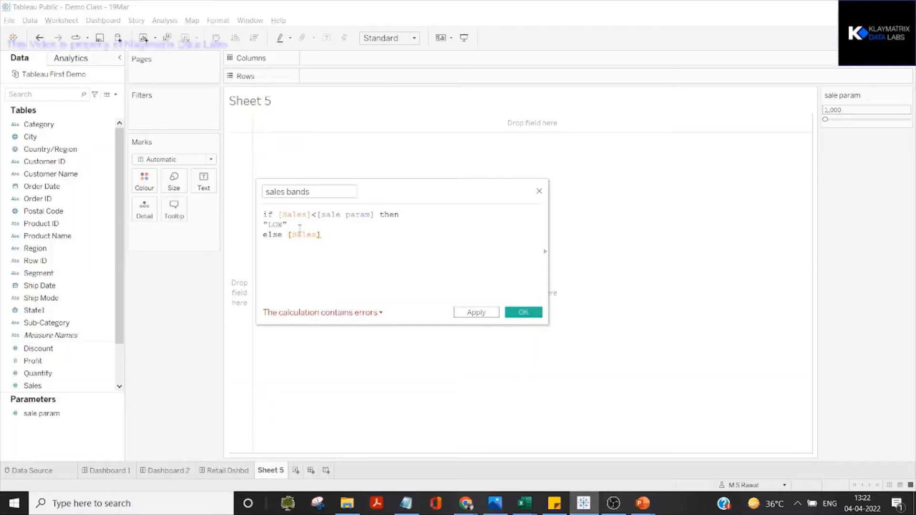
key(shift+Home)
key(shift+Right)
key(shift+Right)
key(shift+Right)
key(shift+Right)
key(shift+Right)
Complete the sales bands formula with "High" as the else result, close it with END, and save the field.
text("High)
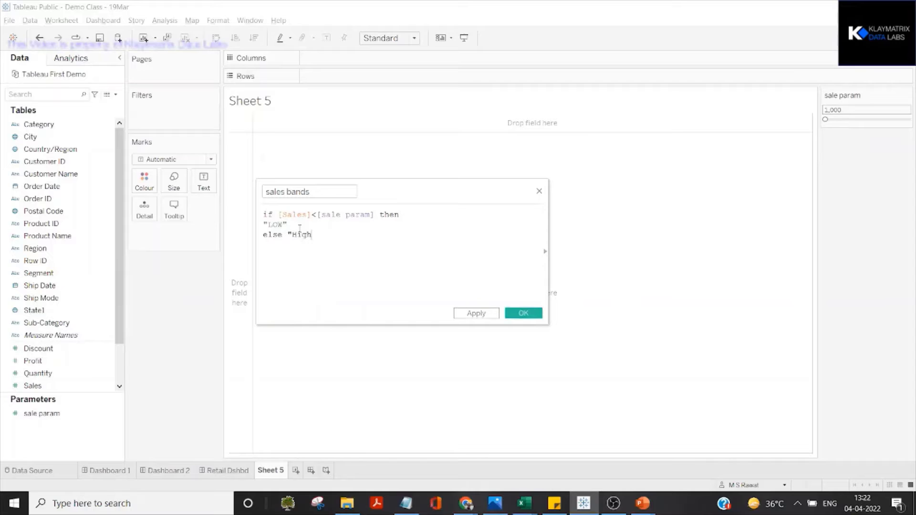
text(")
key(Return)
text(END)
click(291, 316)
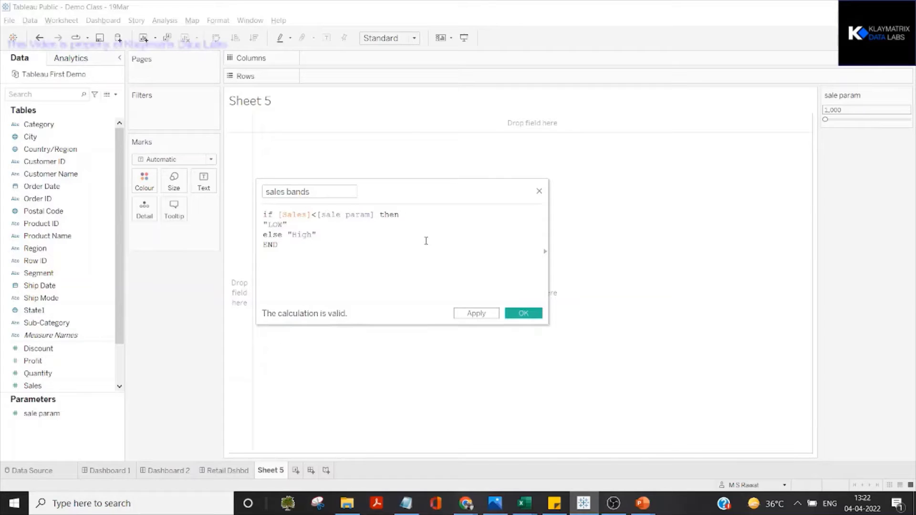
click(476, 315)
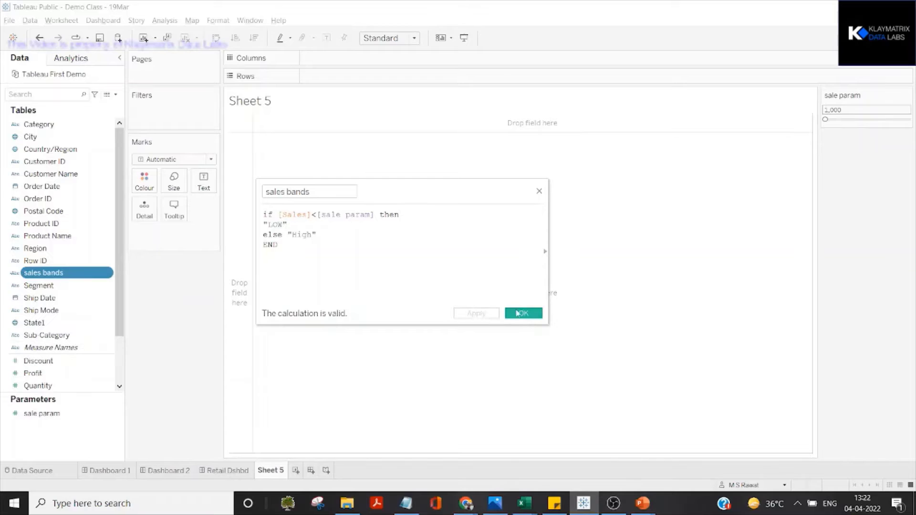
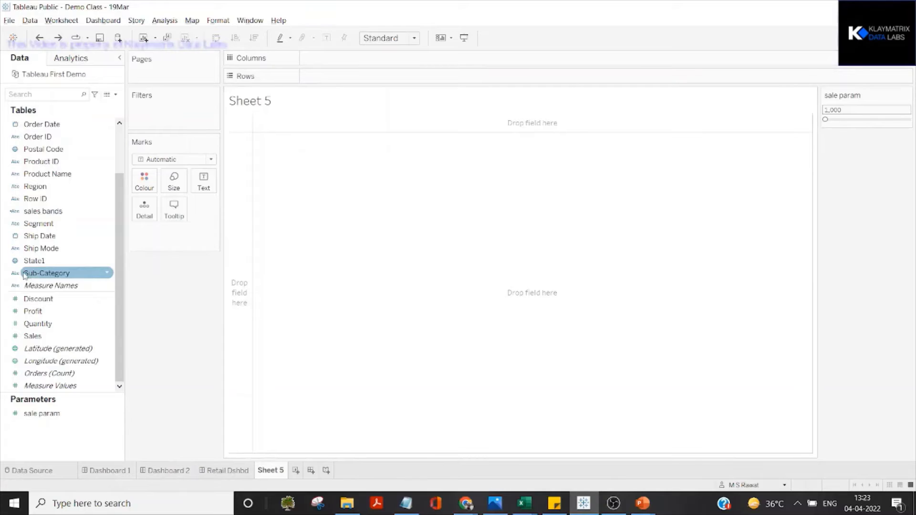
Build a bar chart on Sheet 5 with State1 as rows and Sales as columns, sorted by descending sales.
click(27, 262)
drag(35, 262, 374, 77)
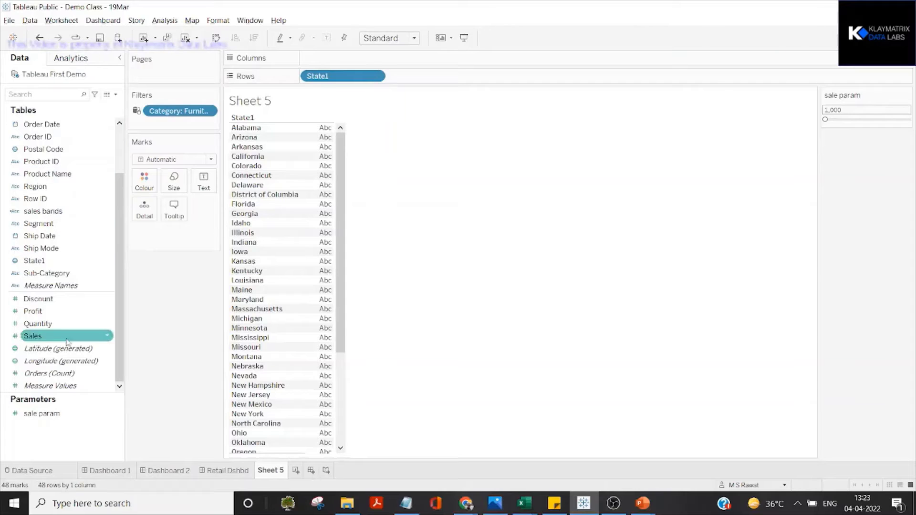
drag(48, 341, 352, 61)
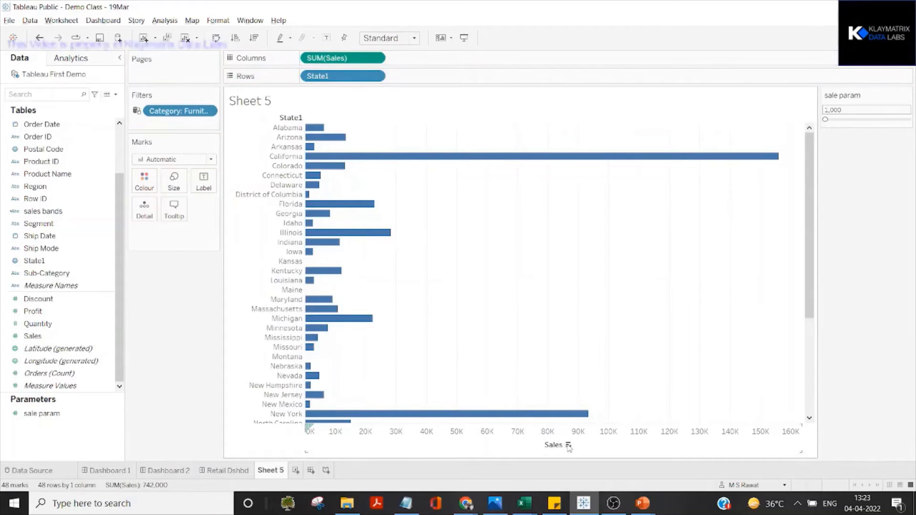
click(568, 445)
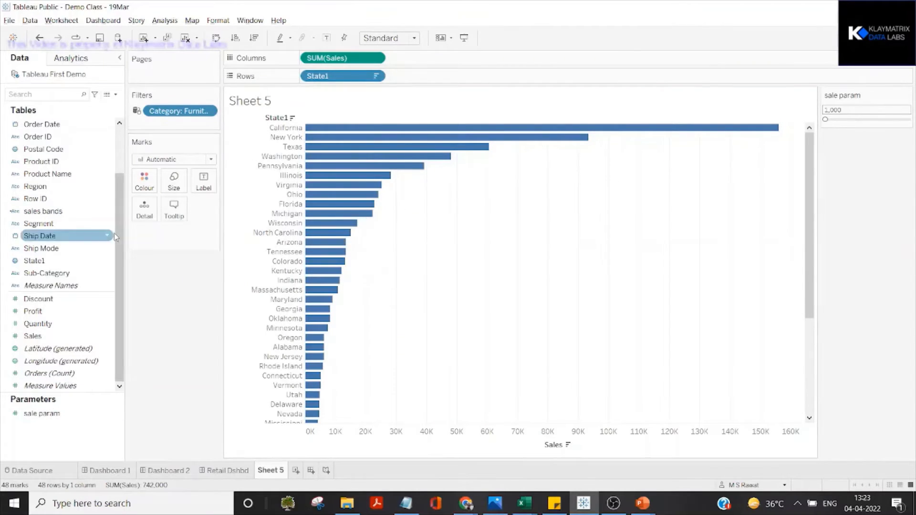
Colour the state bars by sales bands, and raise the sale param value with its slider.
click(45, 214)
drag(45, 214, 150, 185)
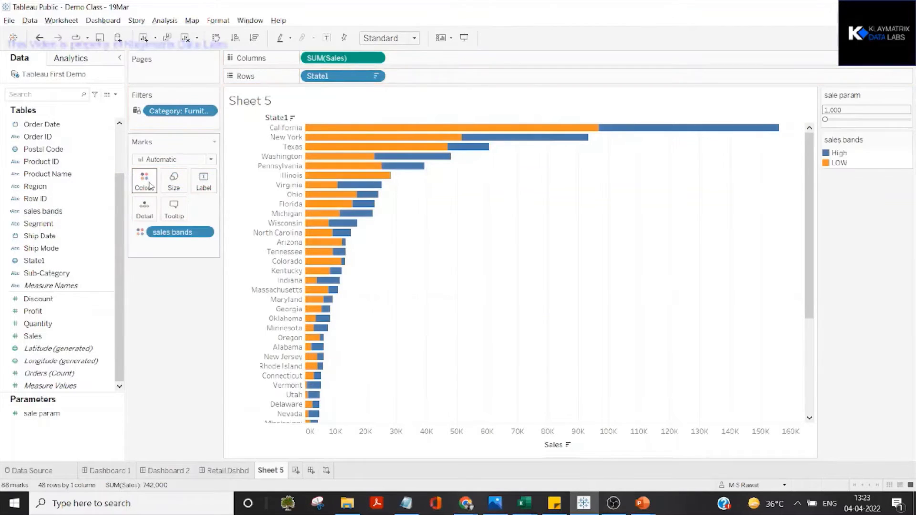
mouse_move(673, 135)
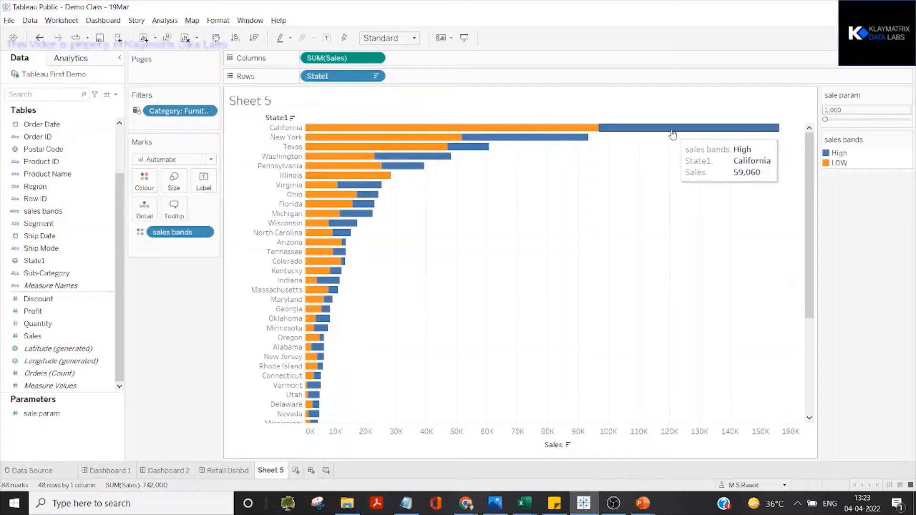
mouse_move(580, 130)
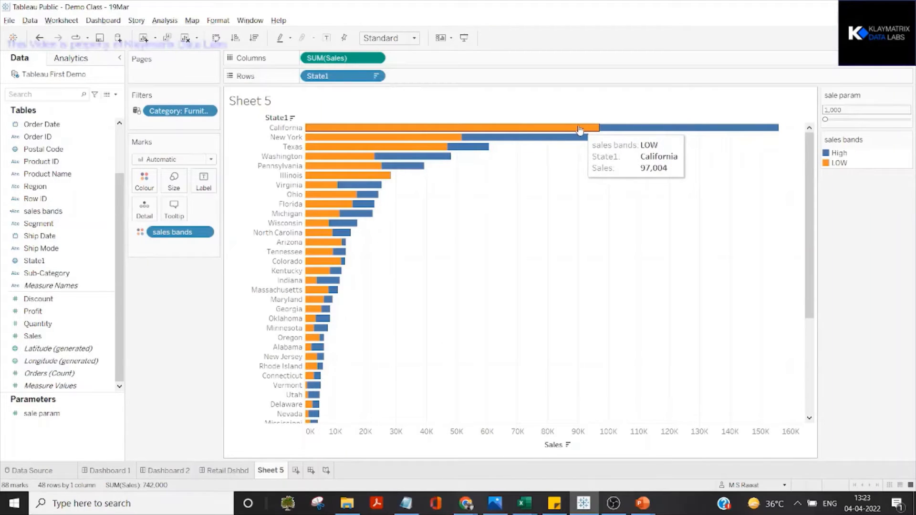
mouse_move(618, 128)
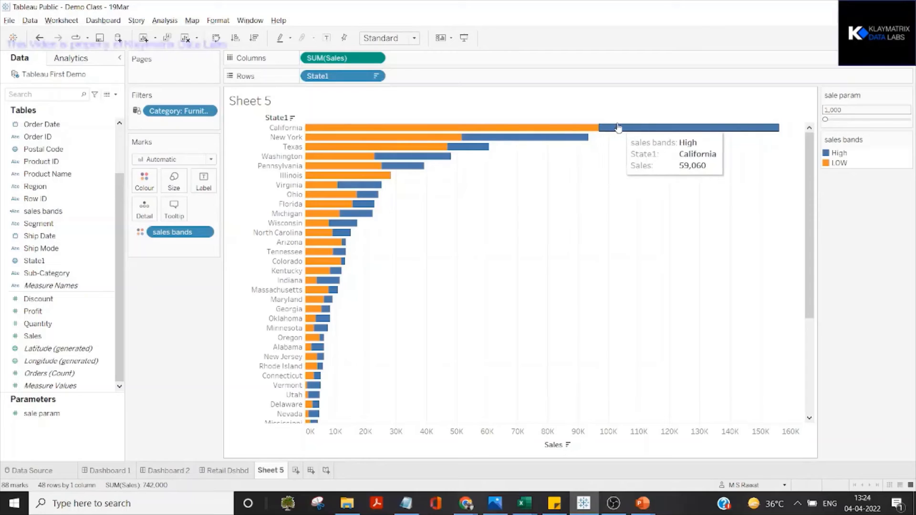
mouse_move(531, 142)
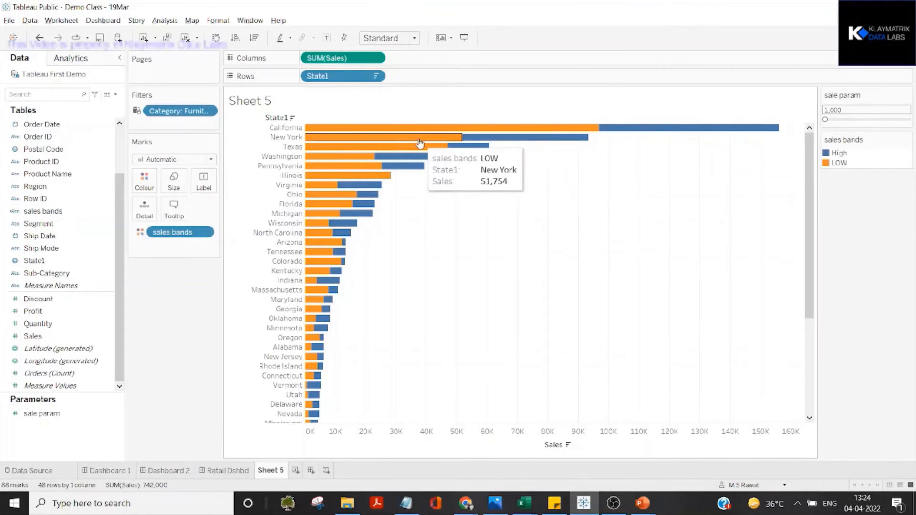
mouse_move(405, 149)
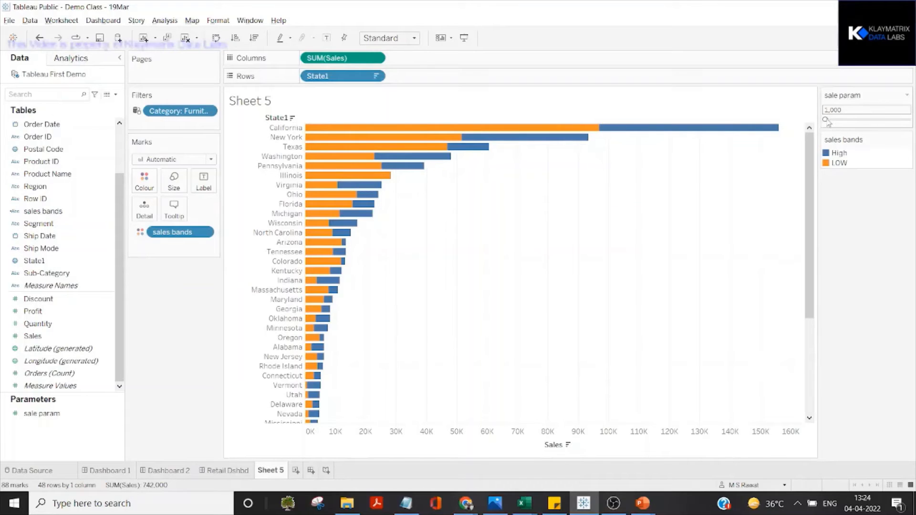
drag(827, 121, 850, 123)
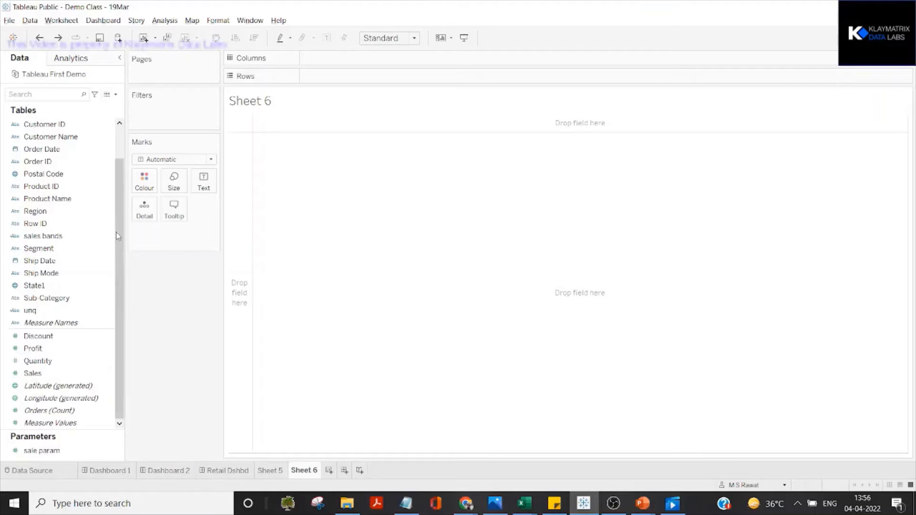
Start a new parameter named "cat param" with the String data type.
click(116, 95)
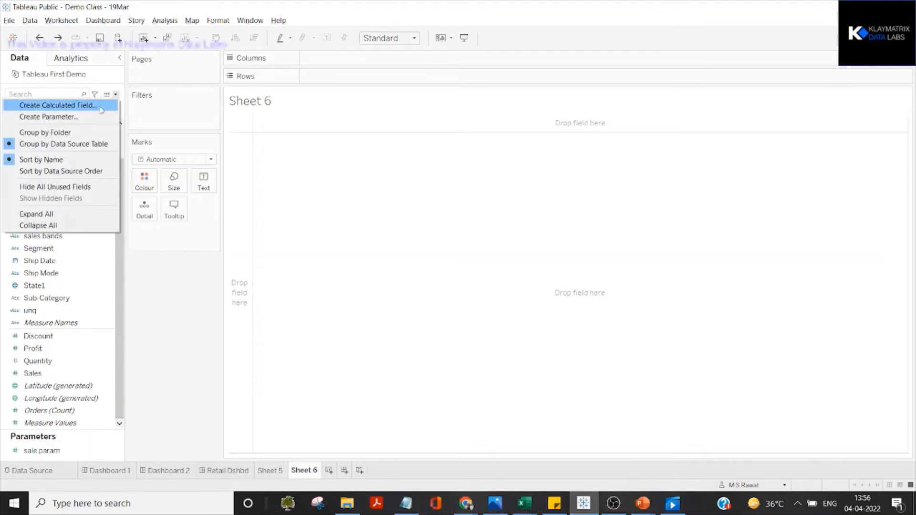
click(50, 116)
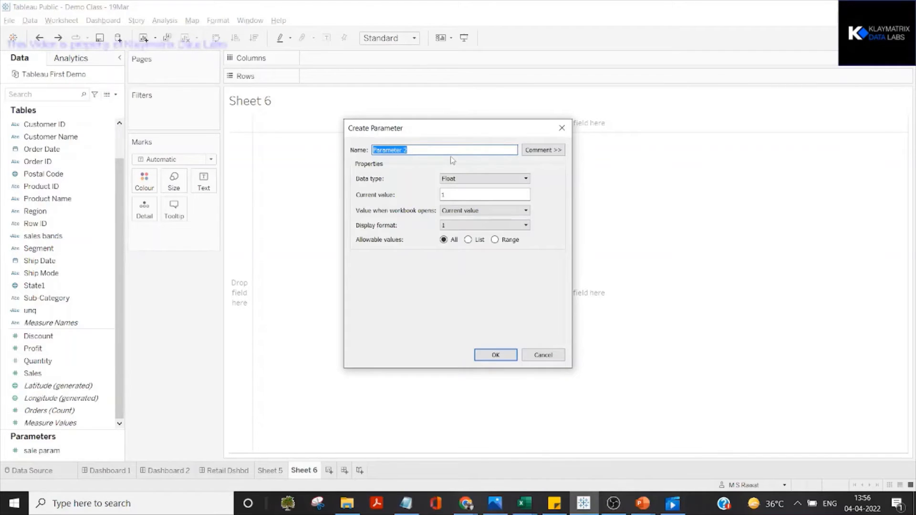
text(cat )
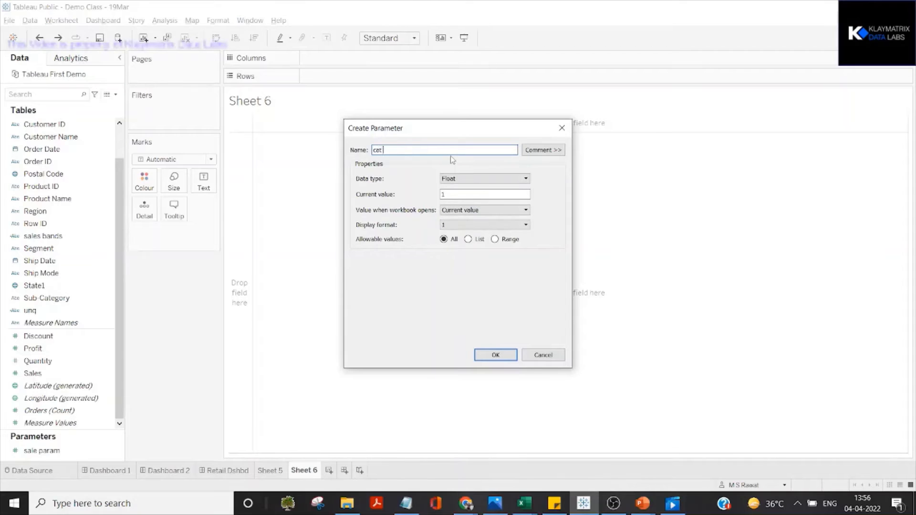
text(param)
click(465, 184)
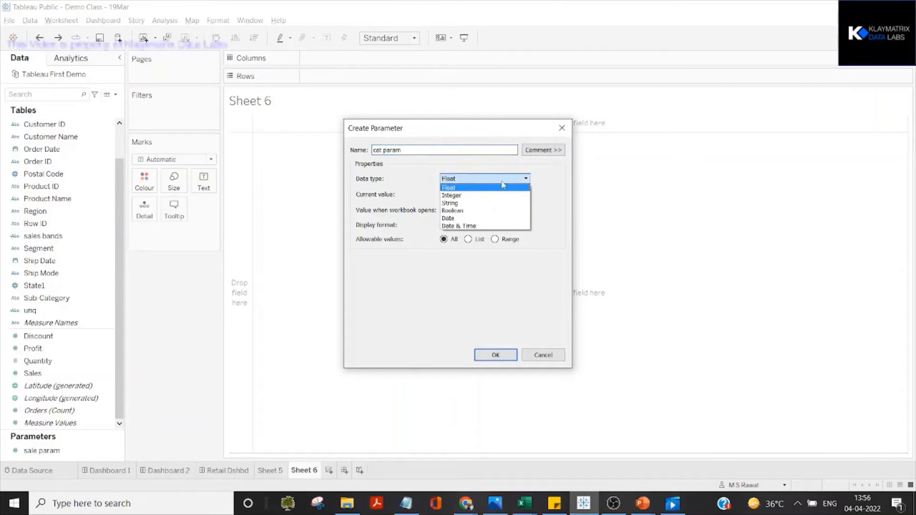
click(479, 204)
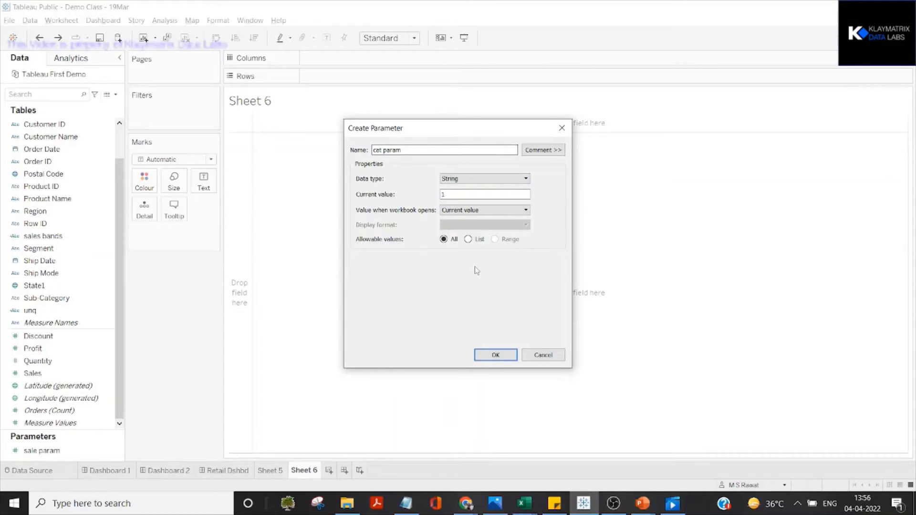
Restrict cat param to a list of values taken from the Category field, and create the parameter.
click(468, 240)
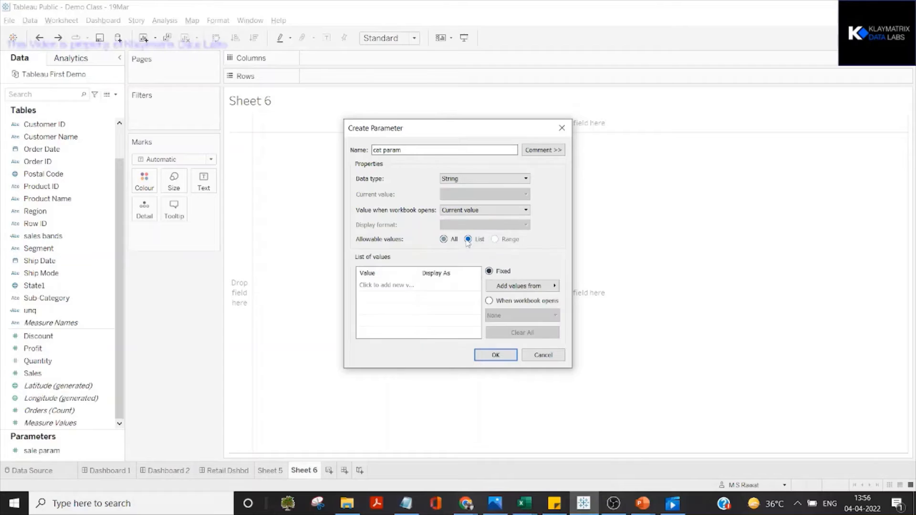
click(524, 286)
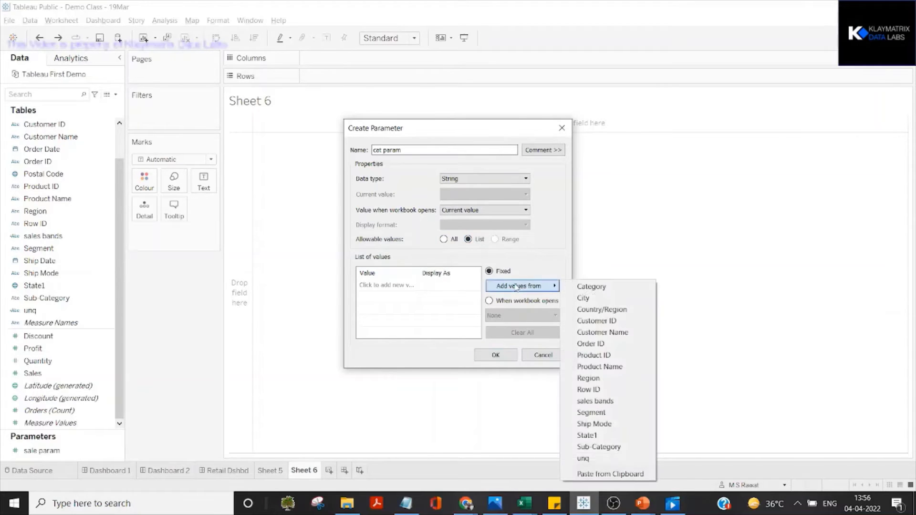
click(596, 288)
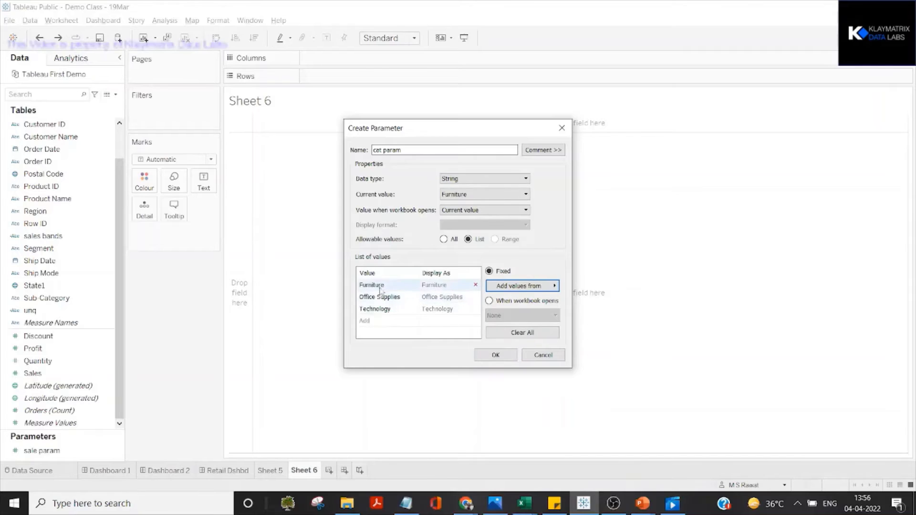
click(496, 354)
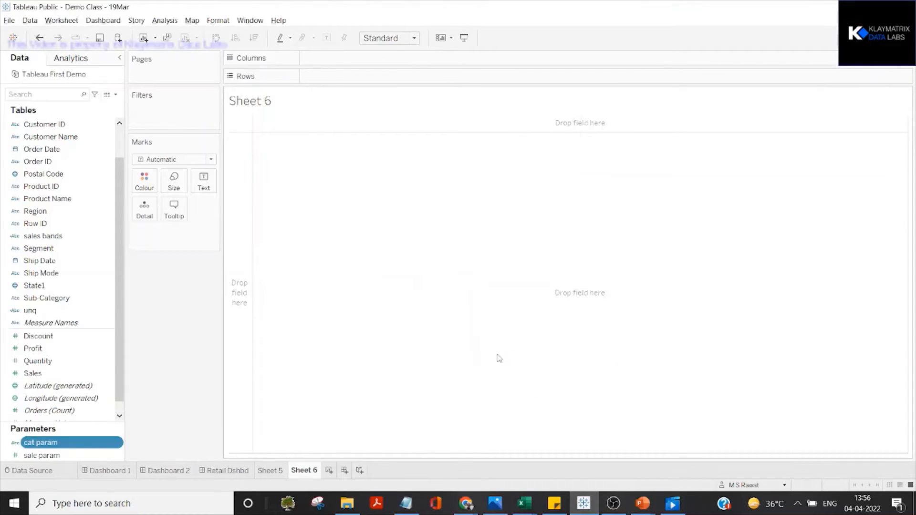
Show the cat param control on Sheet 6 and choose Furniture from its values.
click(117, 443)
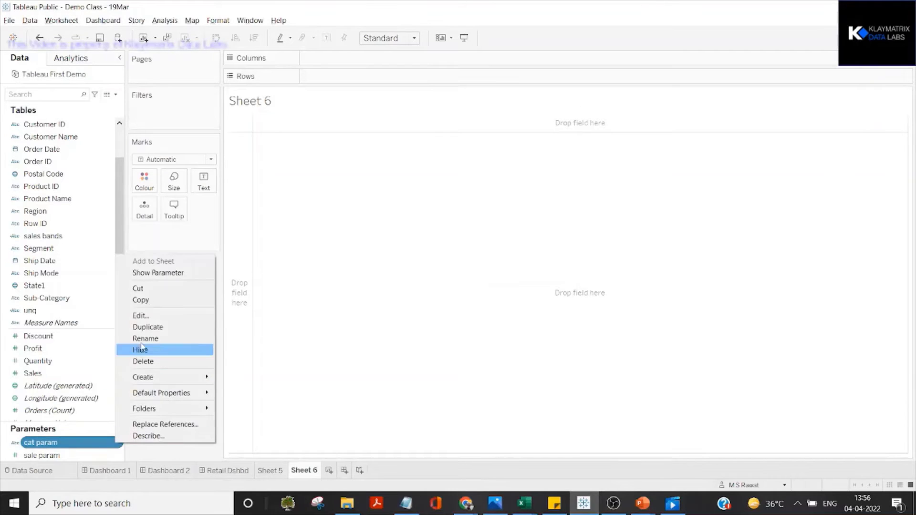
click(157, 273)
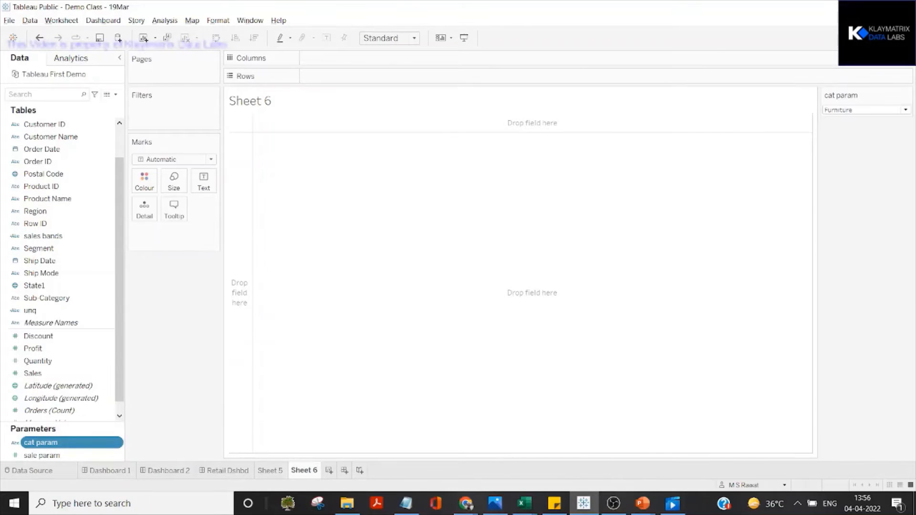
click(876, 110)
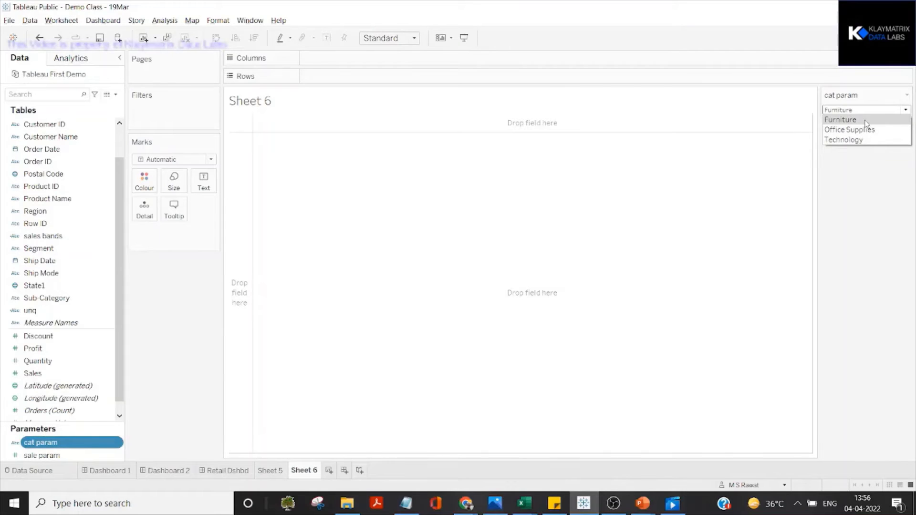
click(866, 123)
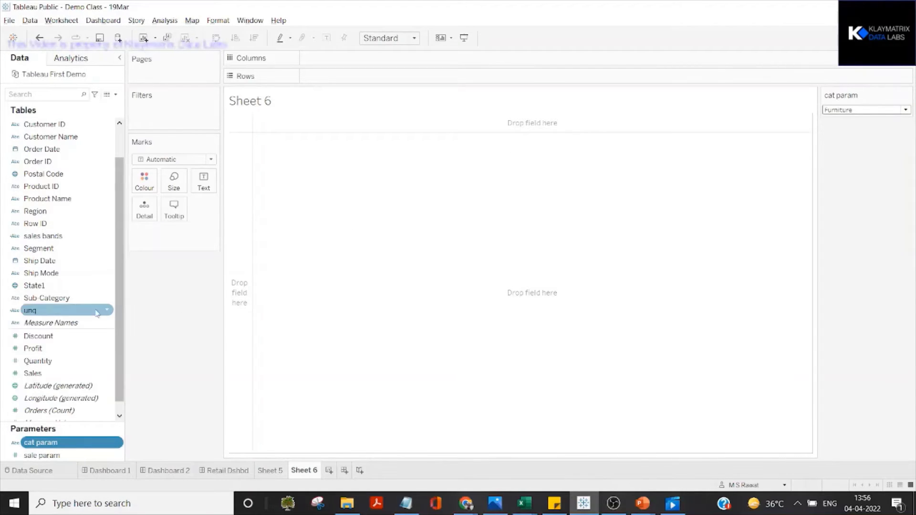
Chart Sales by Sub-Category as bars in descending order on Sheet 6, and fit the chart to Entire View.
click(62, 299)
drag(62, 300, 365, 78)
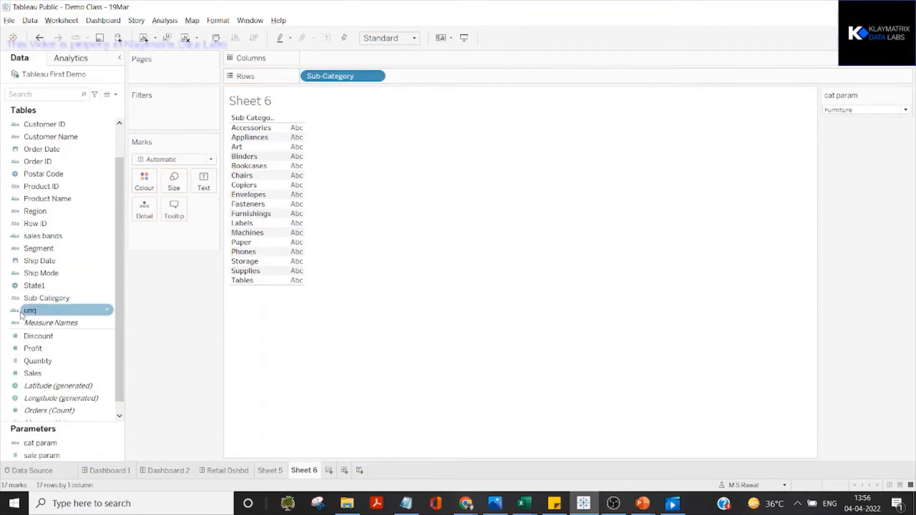
drag(33, 373, 335, 57)
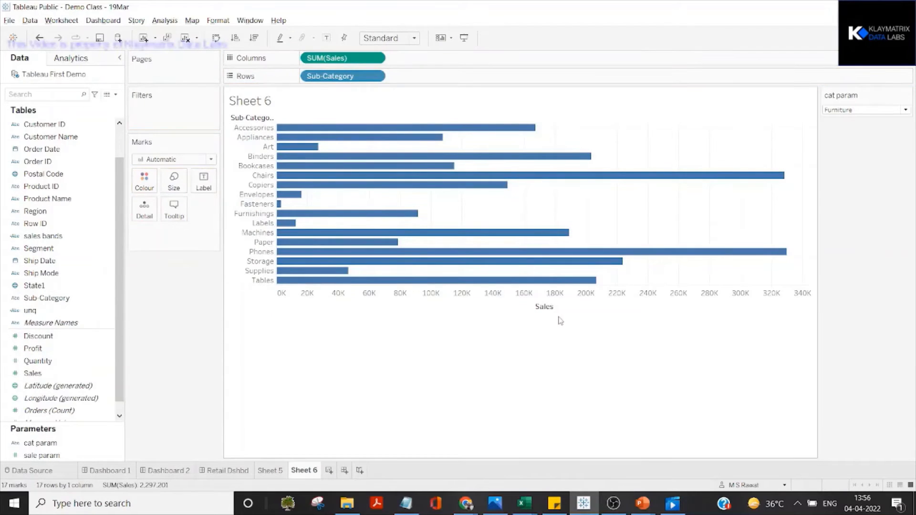
click(558, 307)
click(413, 37)
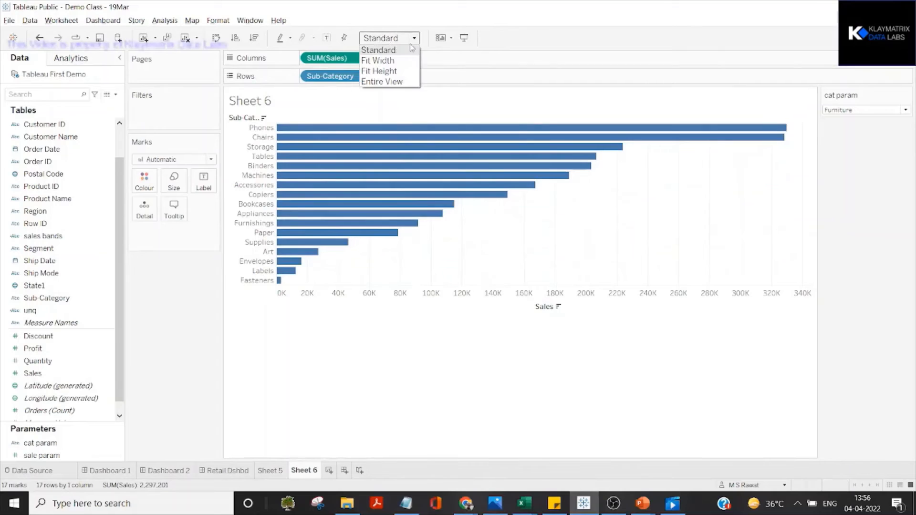
click(400, 82)
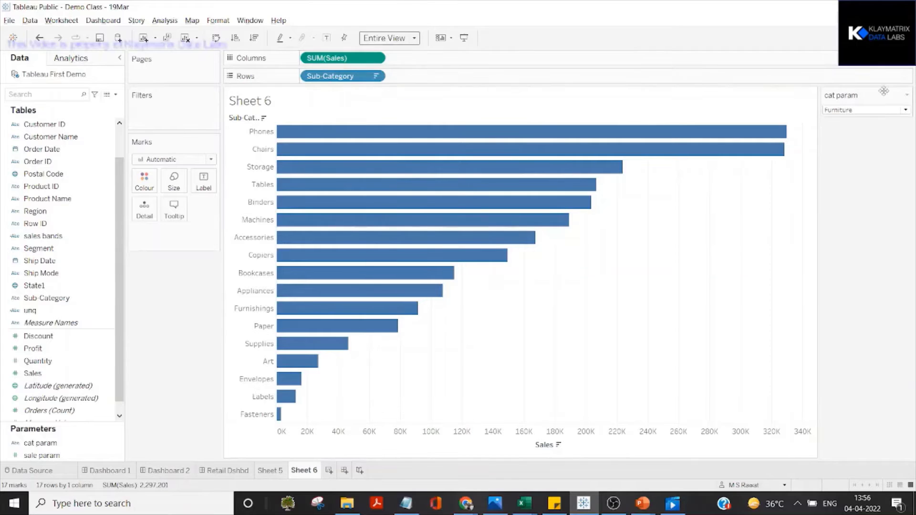
Switch cat param to Office Supplies, and start a new calculated field named "cat calc".
click(879, 109)
click(873, 126)
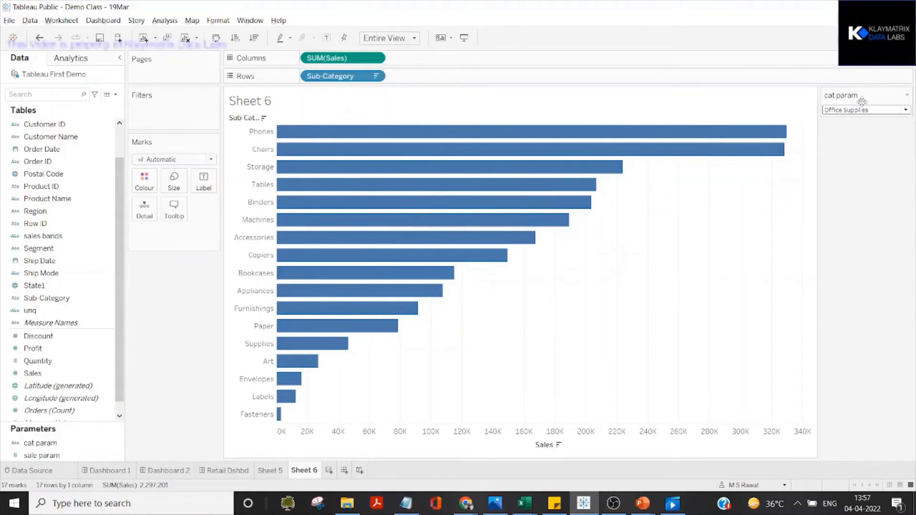
click(116, 93)
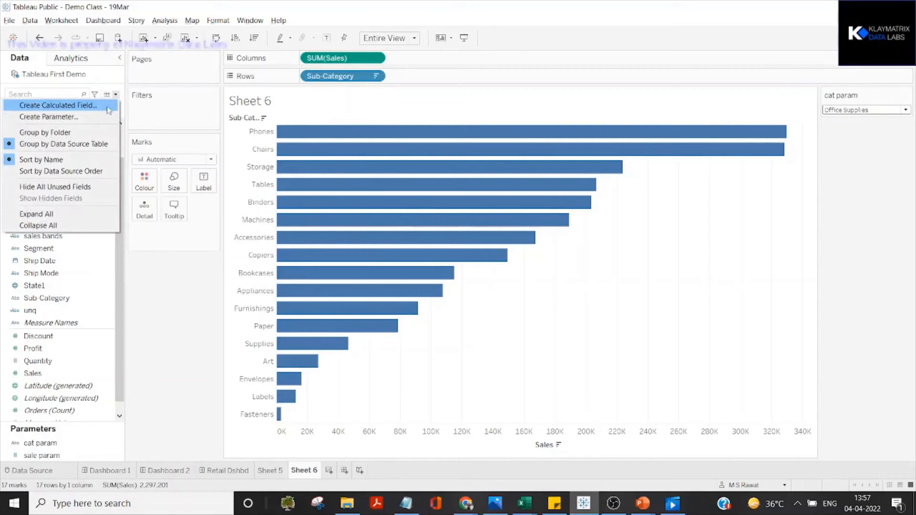
click(109, 106)
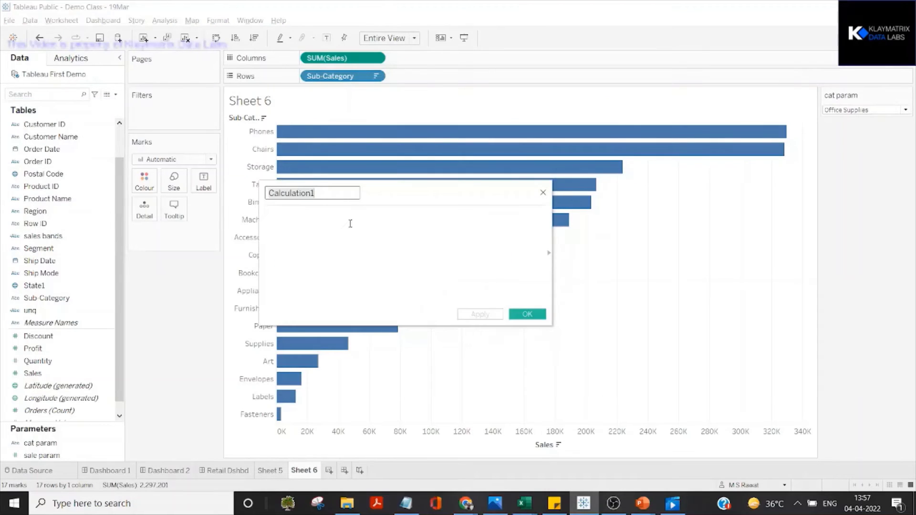
text(cat calc)
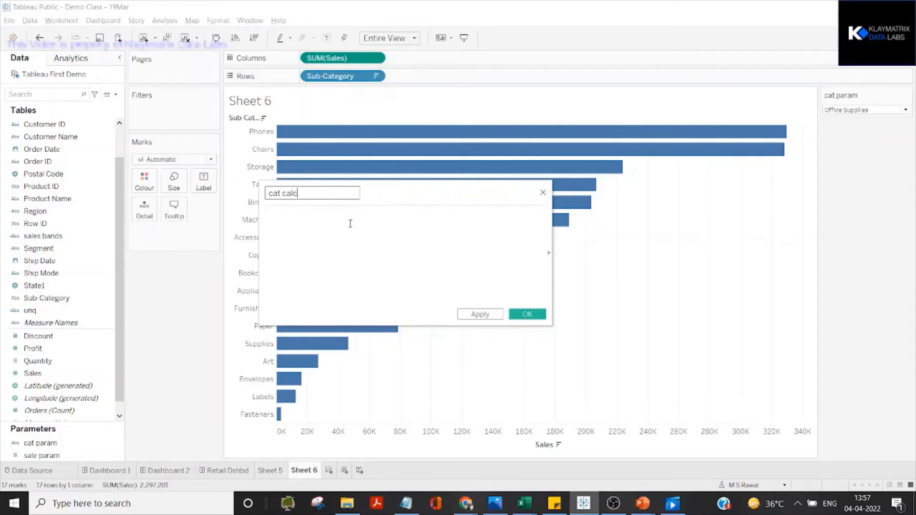
Define cat calc as [Category]==[cat param], and save the calculated field.
click(350, 223)
text(cat)
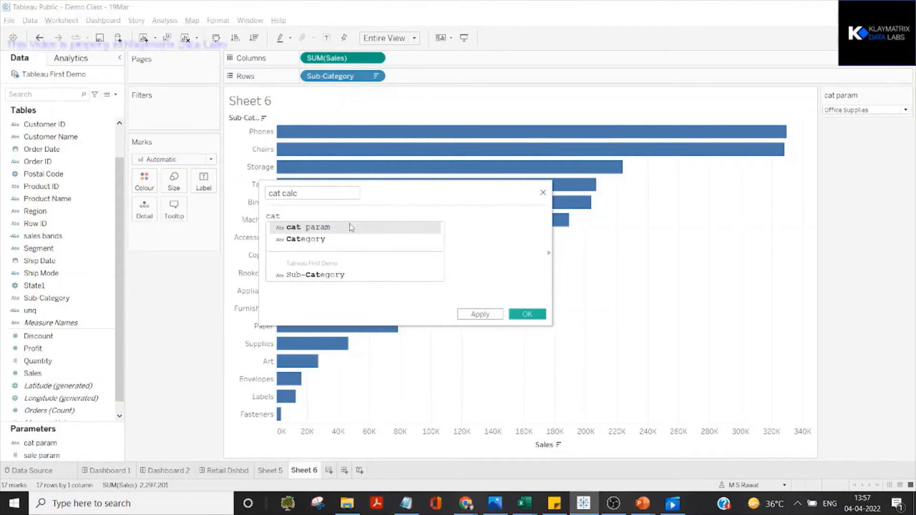
key(Down)
key(Return)
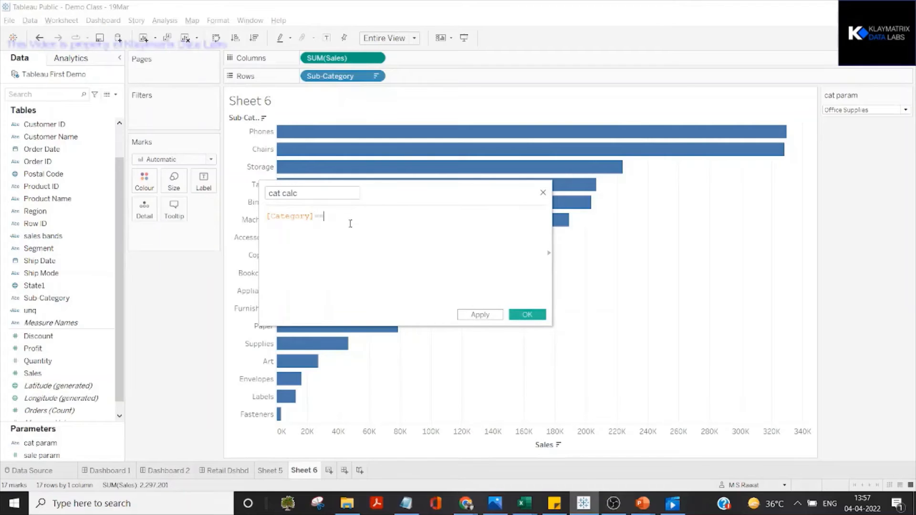
text(==cat)
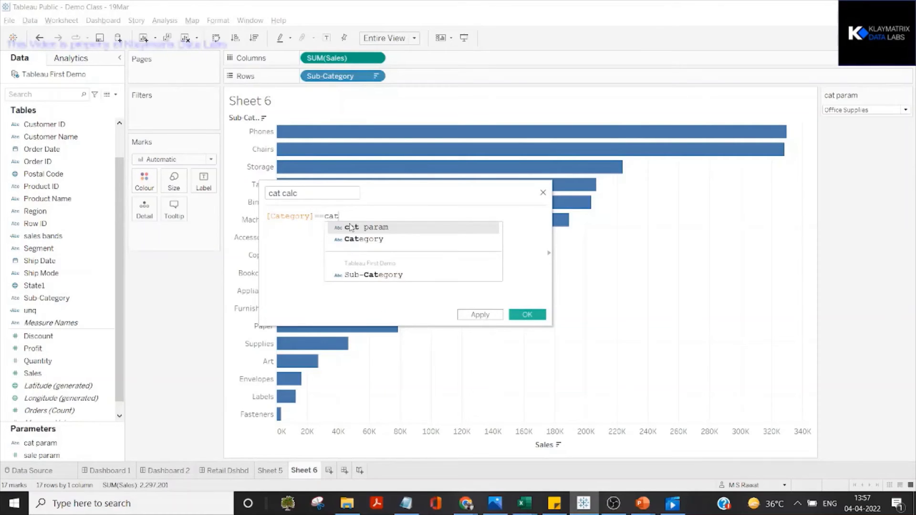
click(351, 228)
click(351, 223)
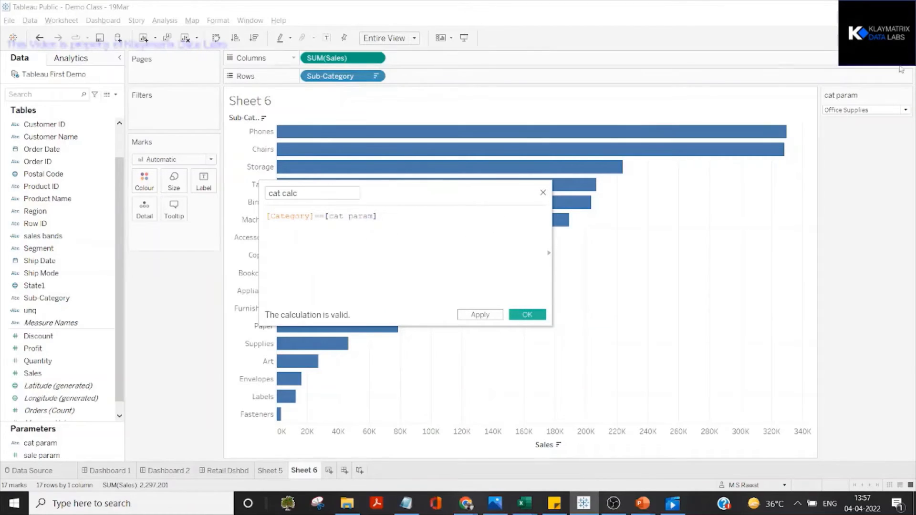
click(859, 96)
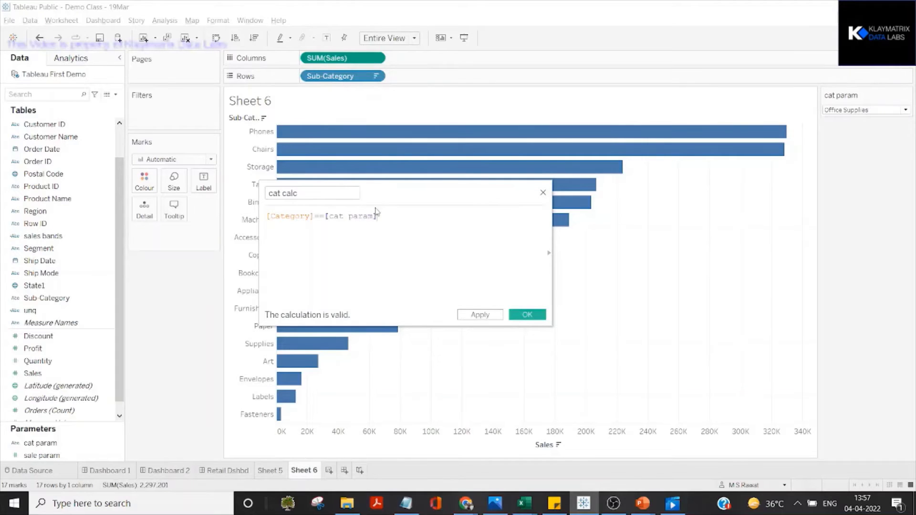
click(362, 215)
click(297, 218)
click(298, 212)
click(484, 315)
click(527, 314)
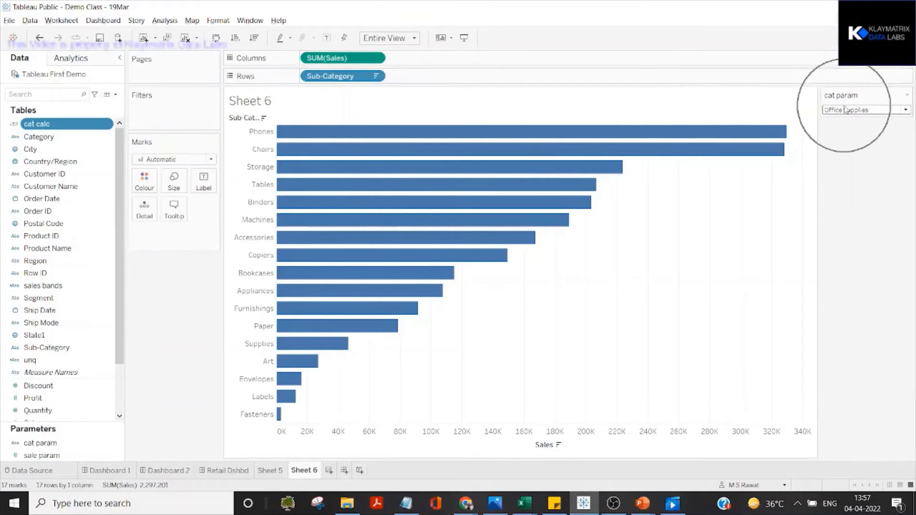
View the underlying data to compare the cat calc values with the Category column, and close the data window.
click(107, 94)
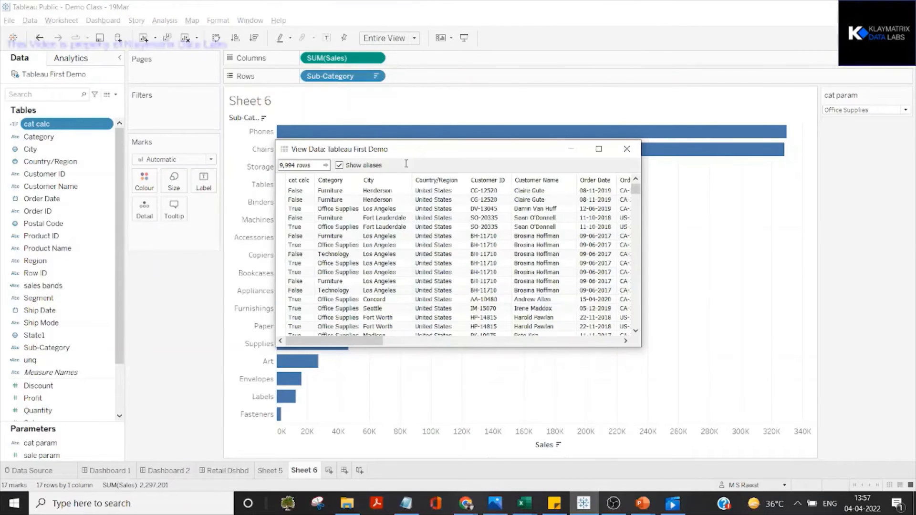
click(305, 182)
click(291, 230)
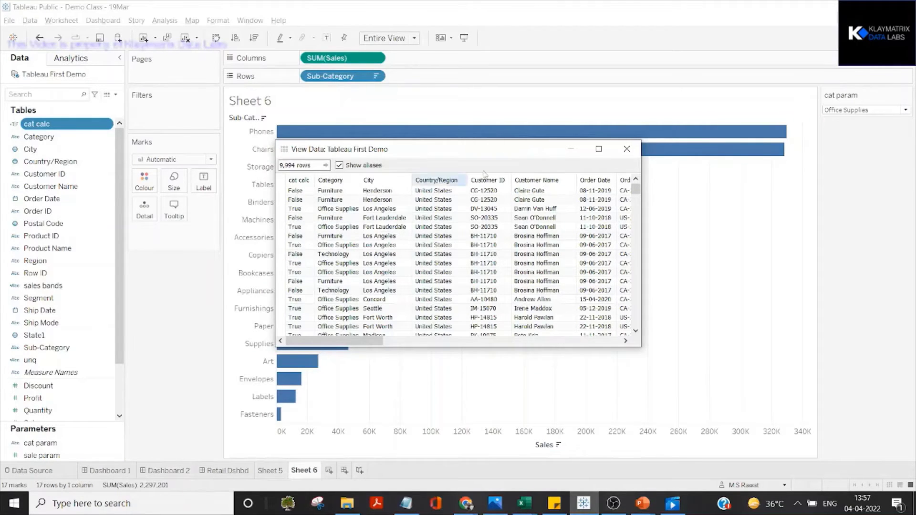
click(626, 150)
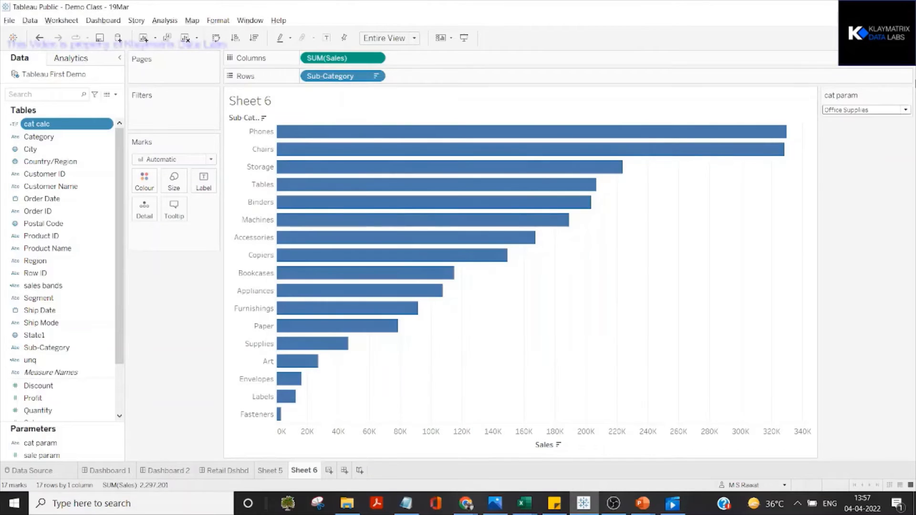
Switch cat param to Furniture, and recheck the cat calc values in the underlying data.
click(879, 110)
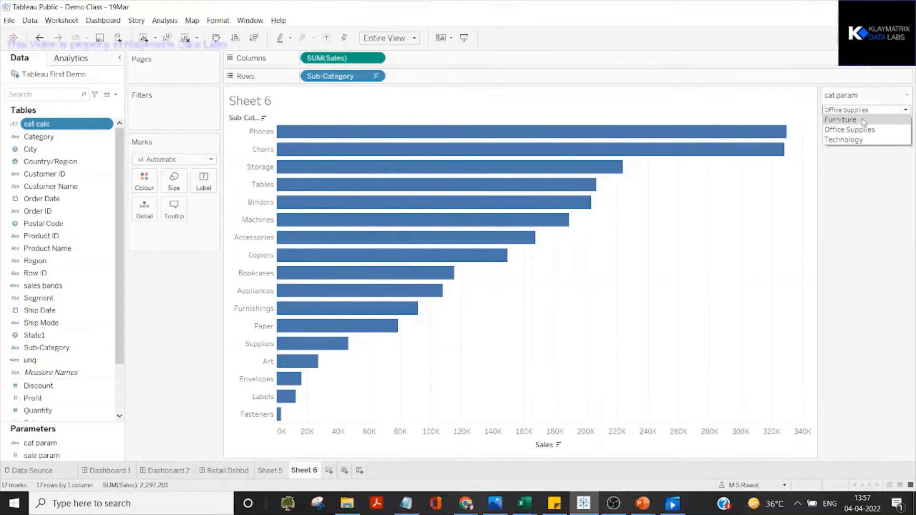
click(863, 119)
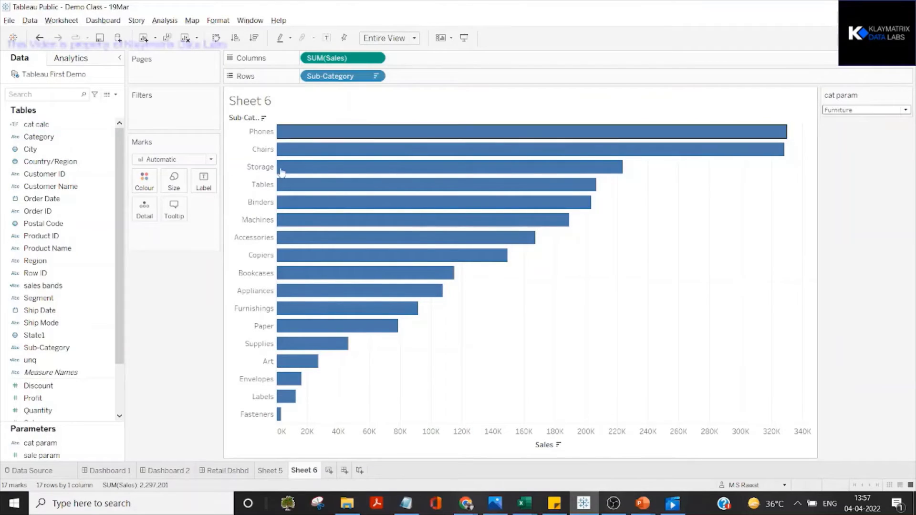
click(108, 95)
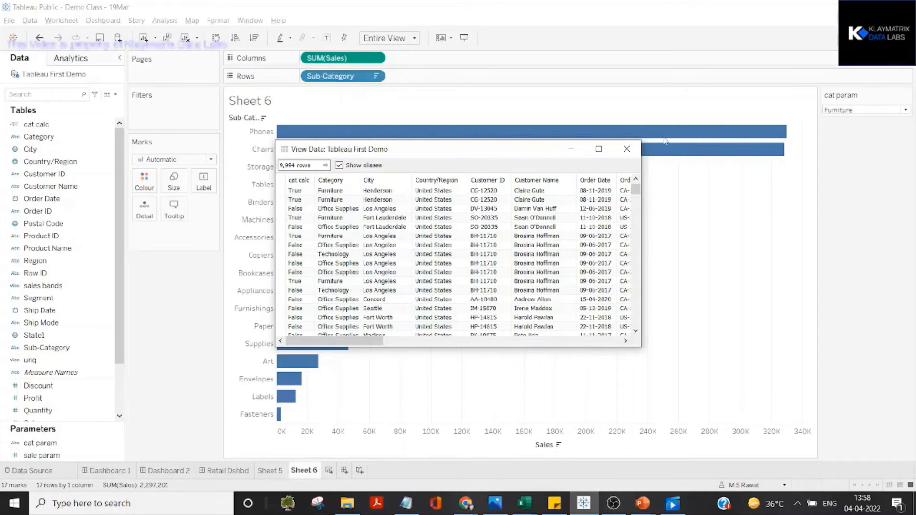
click(626, 149)
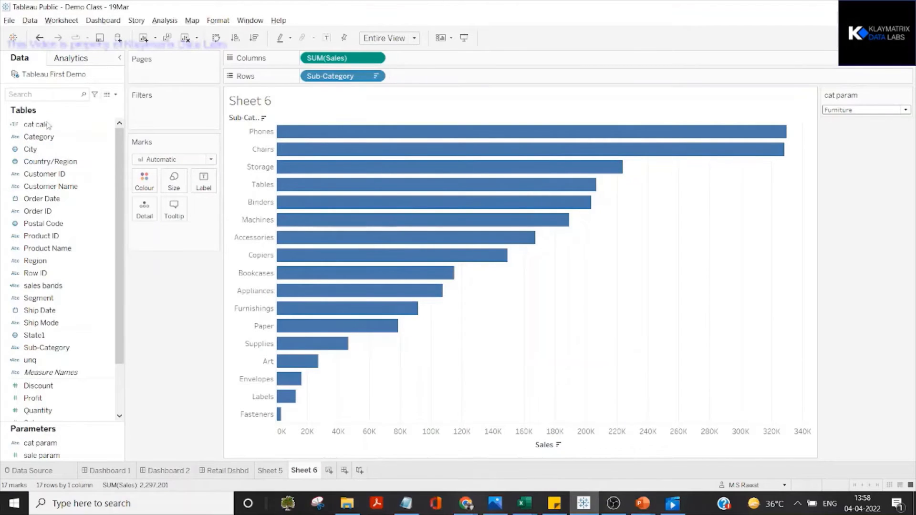
Filter the Sheet 6 chart by cat calc, keeping only True.
drag(36, 124, 170, 121)
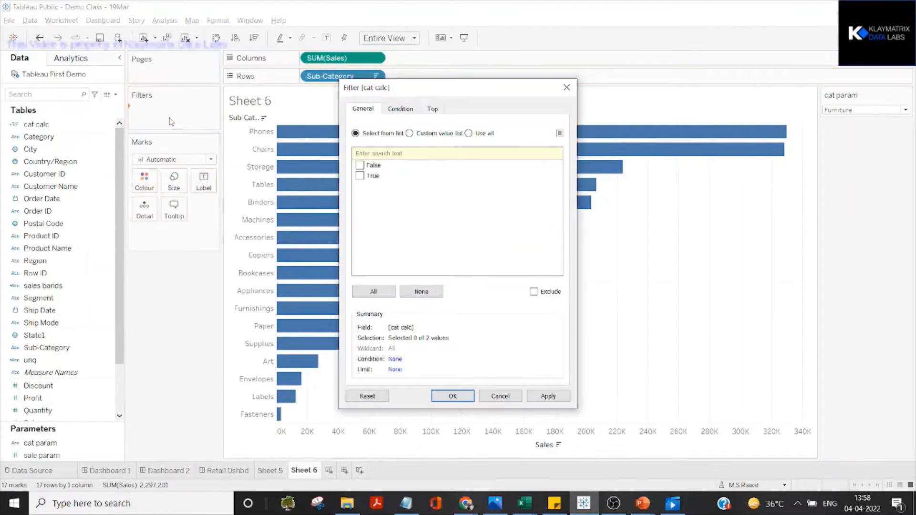
click(360, 175)
click(542, 395)
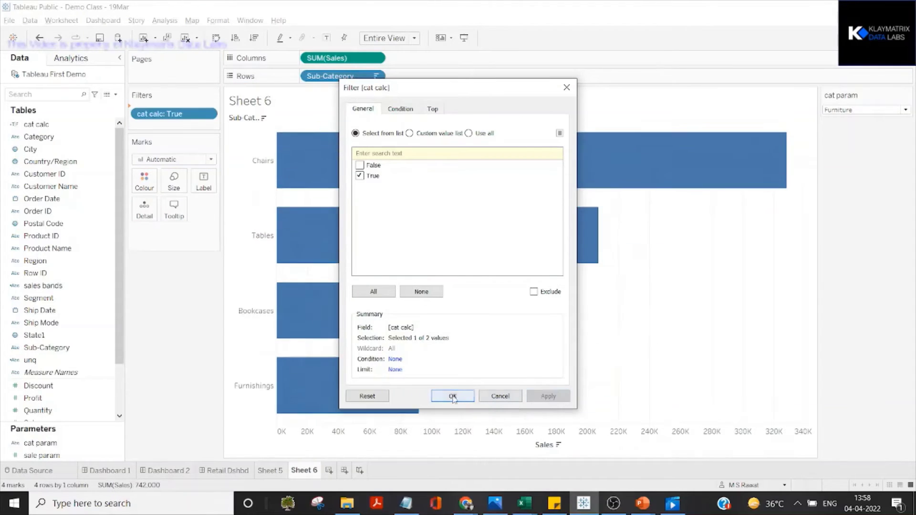
click(453, 395)
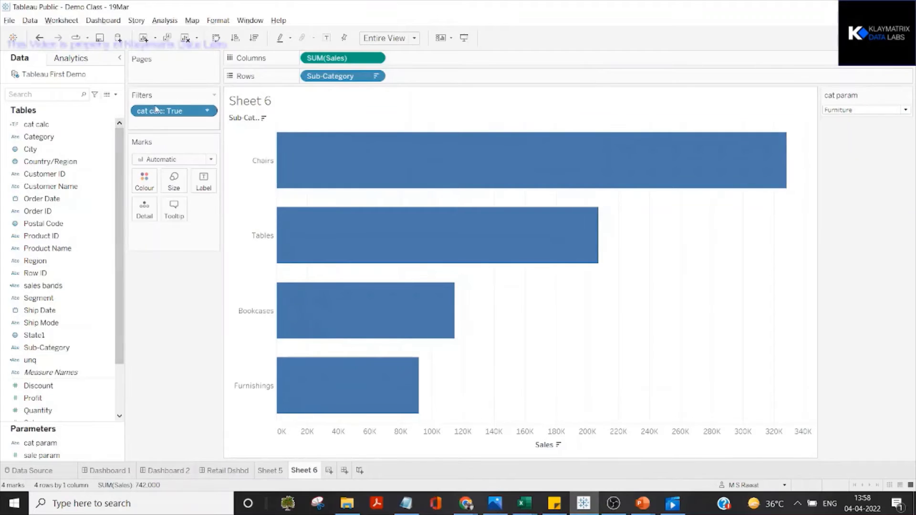
Test the cat calc filter by switching cat param to Office Supplies, Technology and back to Furniture.
click(873, 110)
click(865, 128)
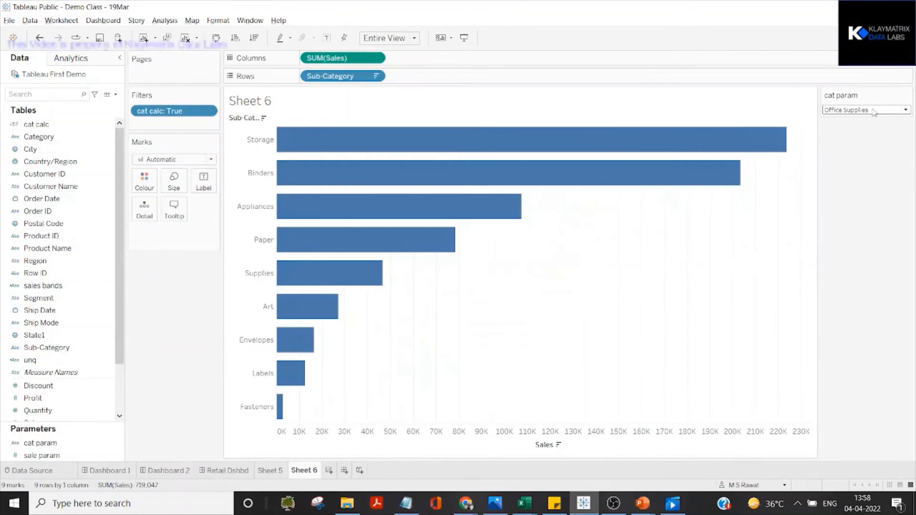
key(ctrl)
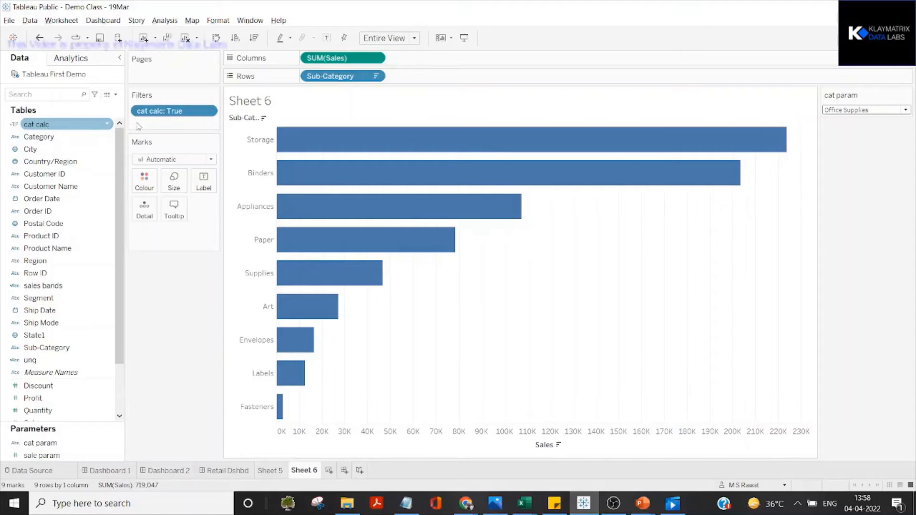
click(175, 113)
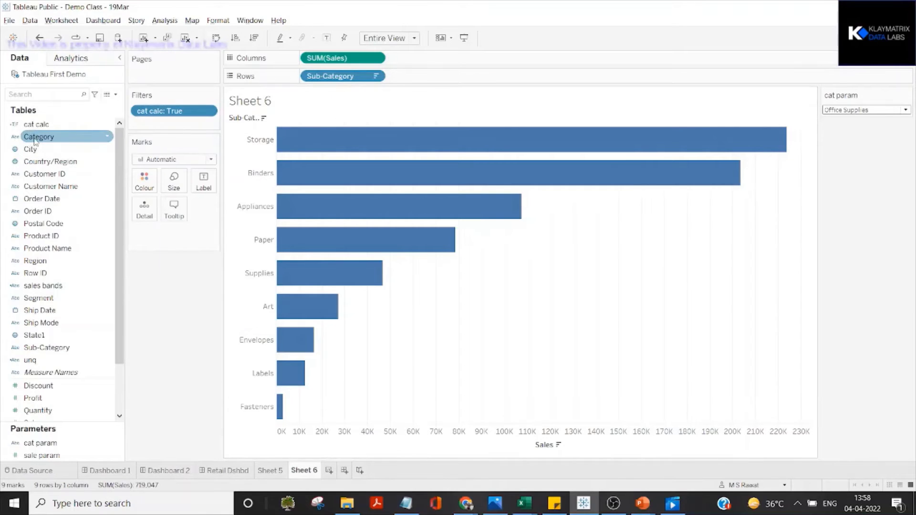
click(883, 109)
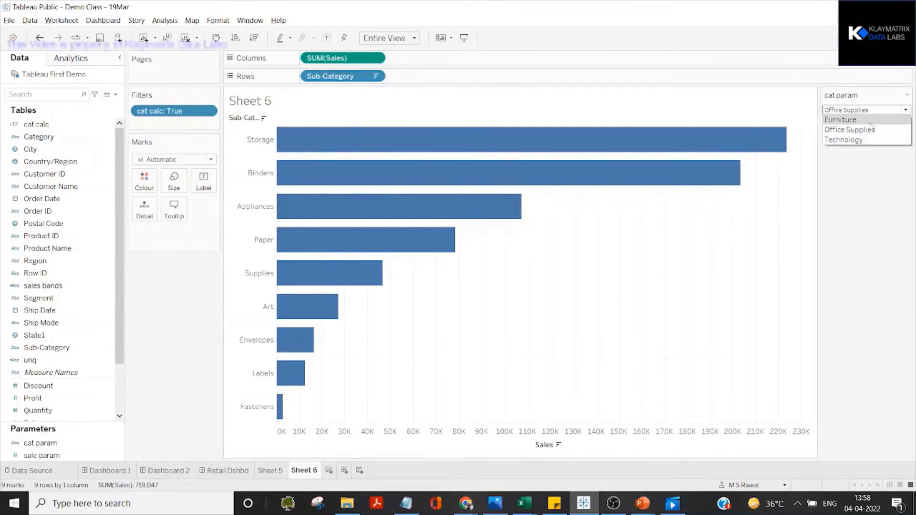
click(862, 140)
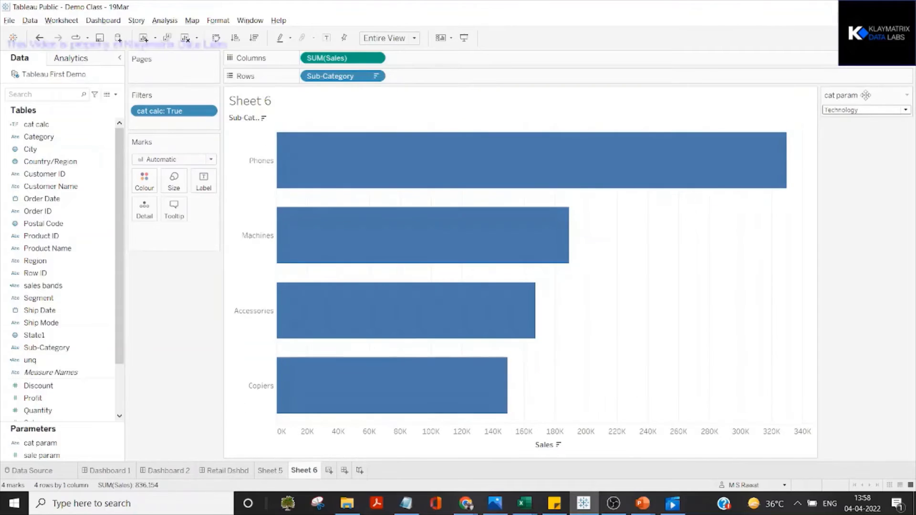
click(862, 111)
click(854, 124)
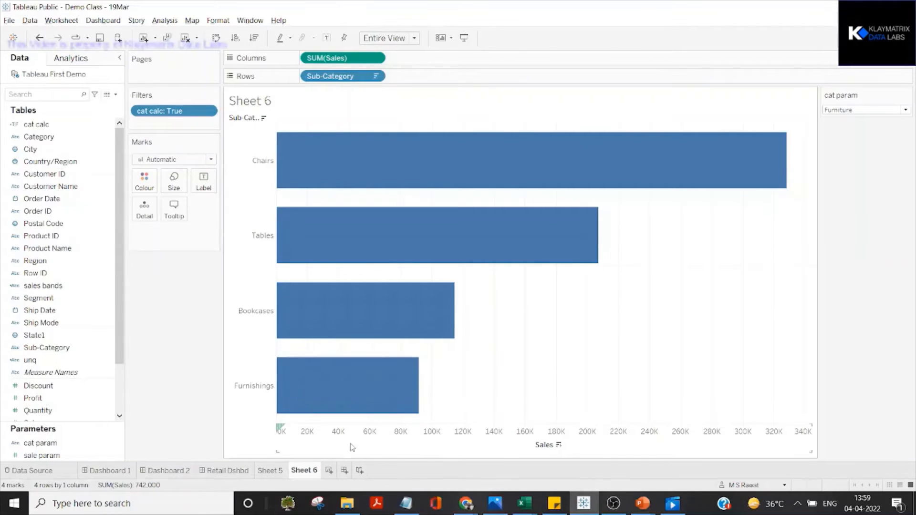
Add a new worksheet and chart Sales by State1 as bars in descending order.
click(328, 471)
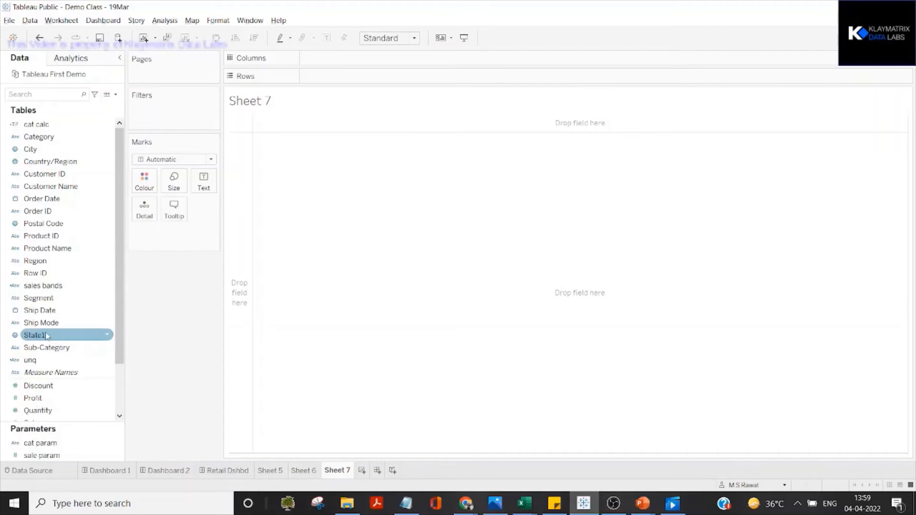
drag(34, 335, 375, 74)
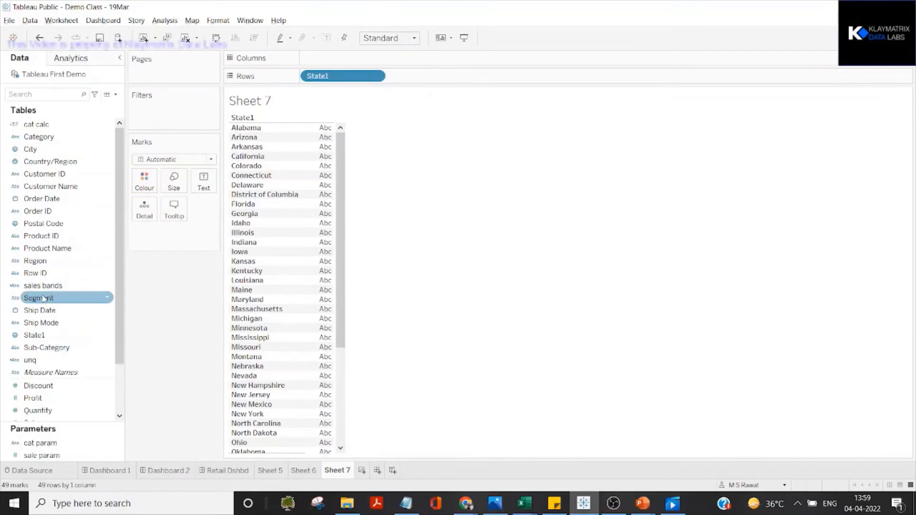
scroll(43, 368, down, 2)
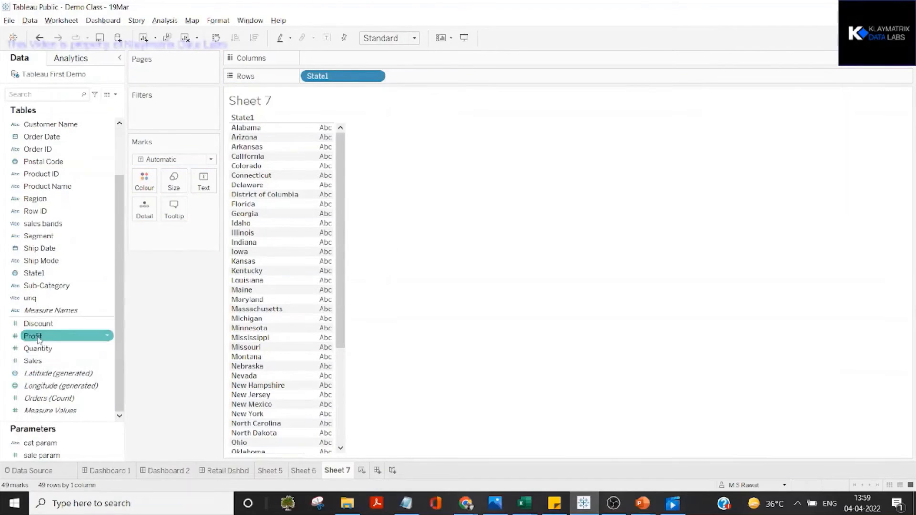
drag(41, 365, 350, 58)
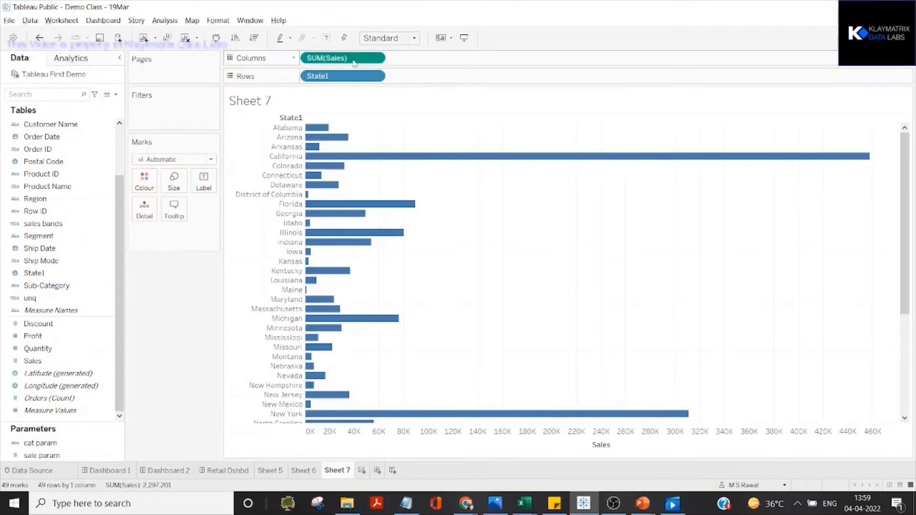
click(615, 444)
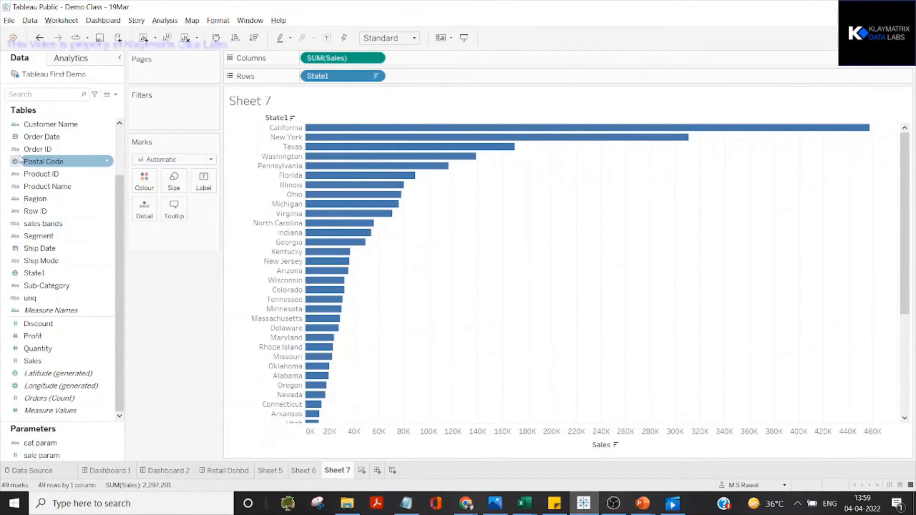
Filter State1 to the top 10 by sum of Sales, and fit the chart to Entire View.
drag(34, 273, 162, 110)
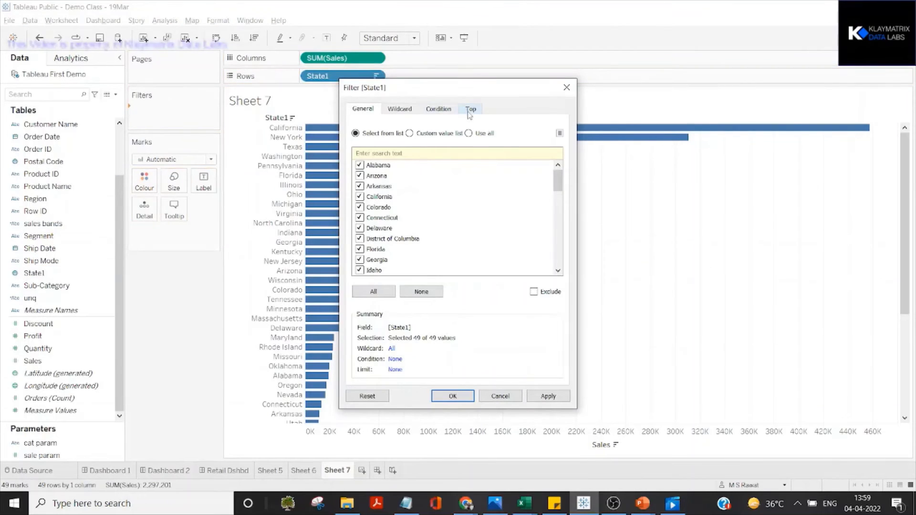
click(471, 109)
click(359, 138)
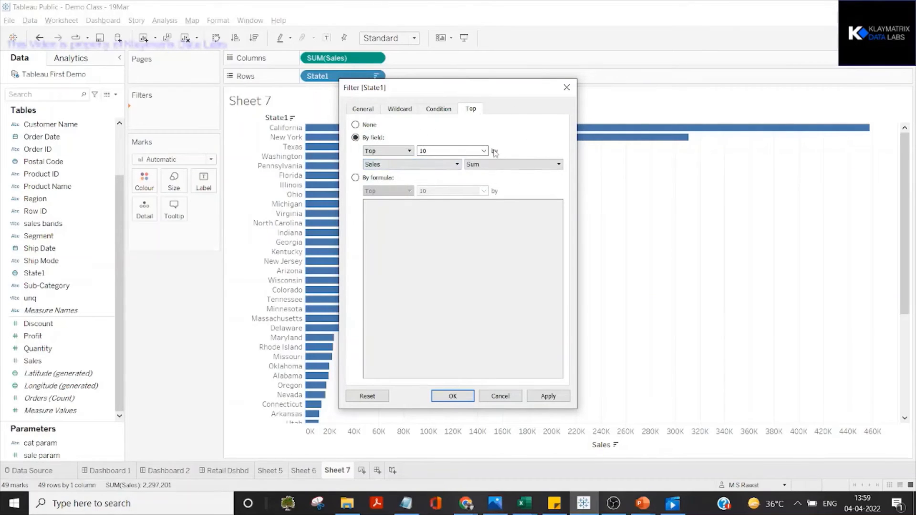
click(548, 397)
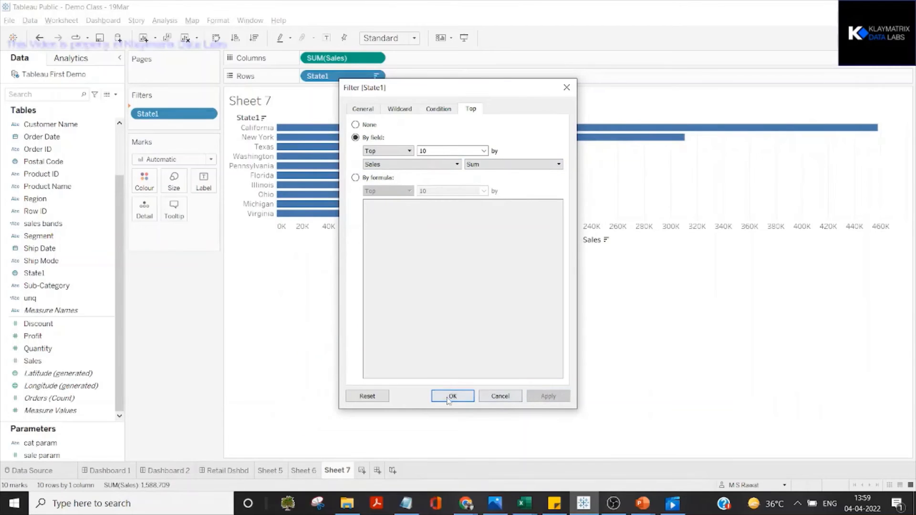
click(451, 396)
click(389, 37)
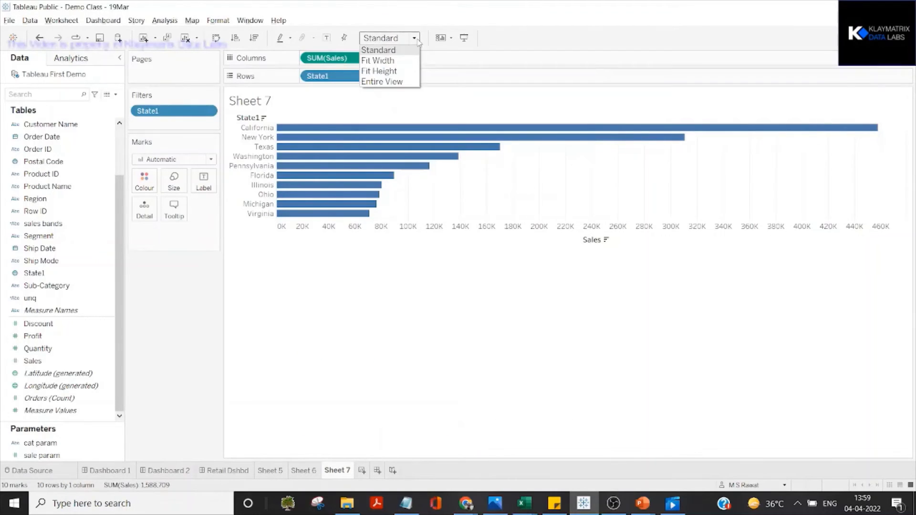
click(405, 80)
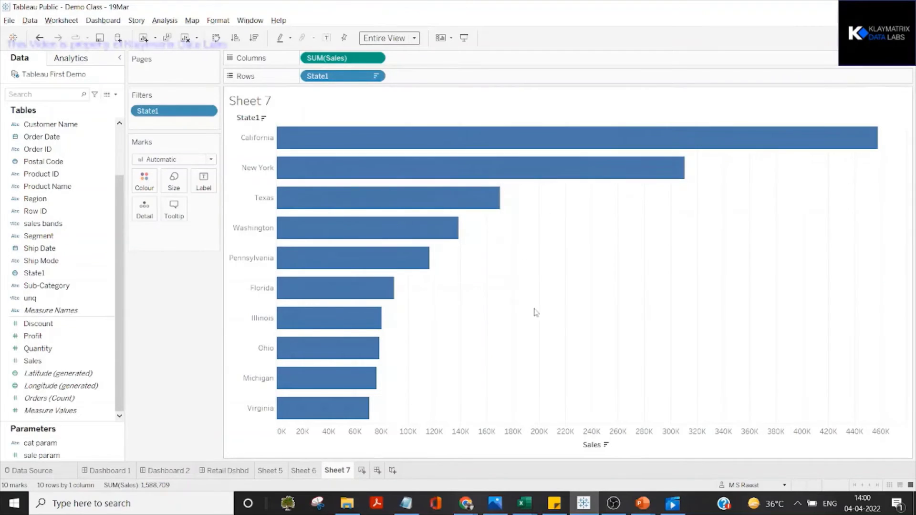
Make the State1 top filter by sum of Sales use a new parameter named top N param, with current value 1 and range 1 to 100.
key(ctrl)
click(207, 110)
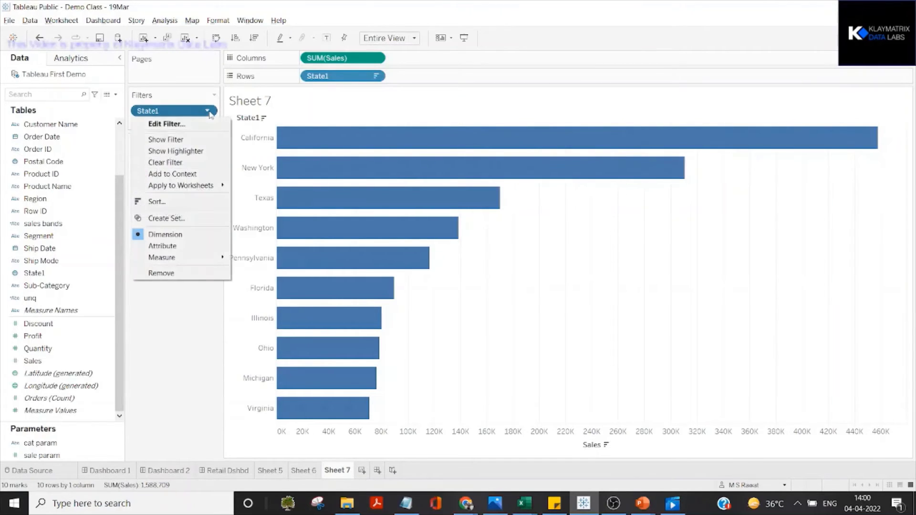
click(167, 124)
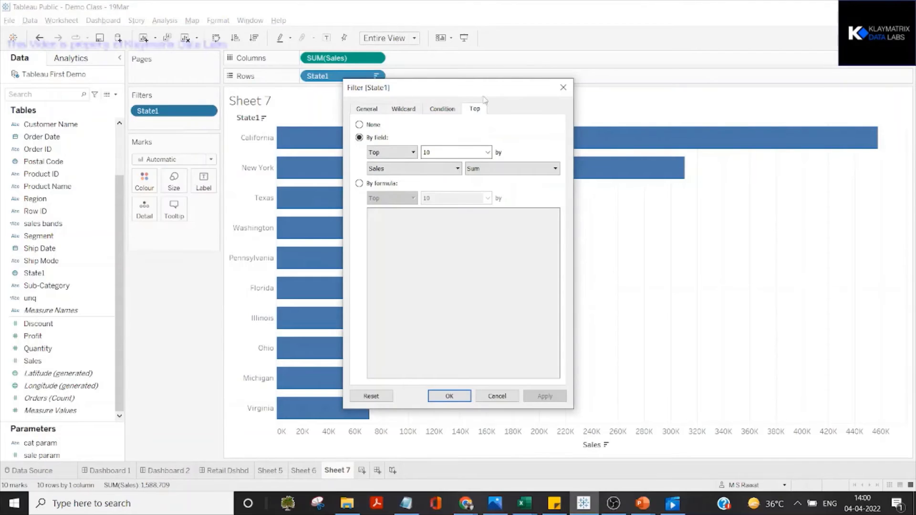
click(487, 152)
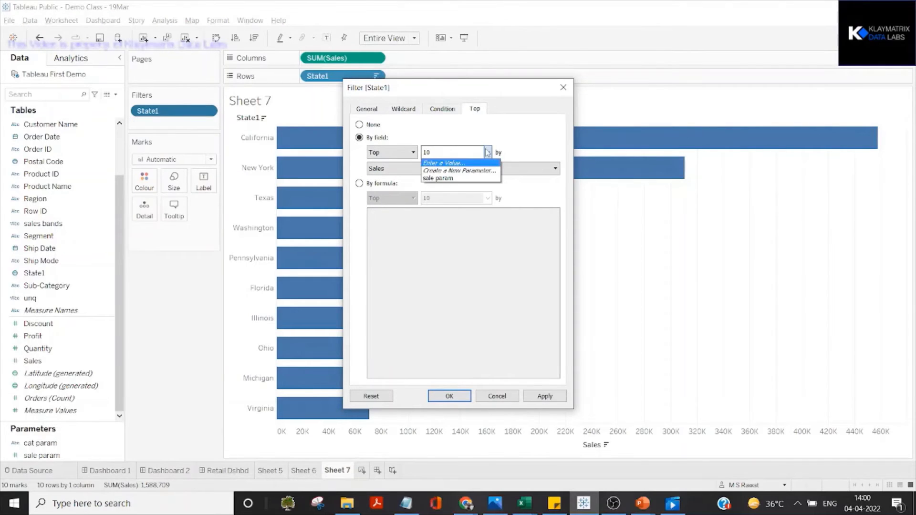
click(450, 153)
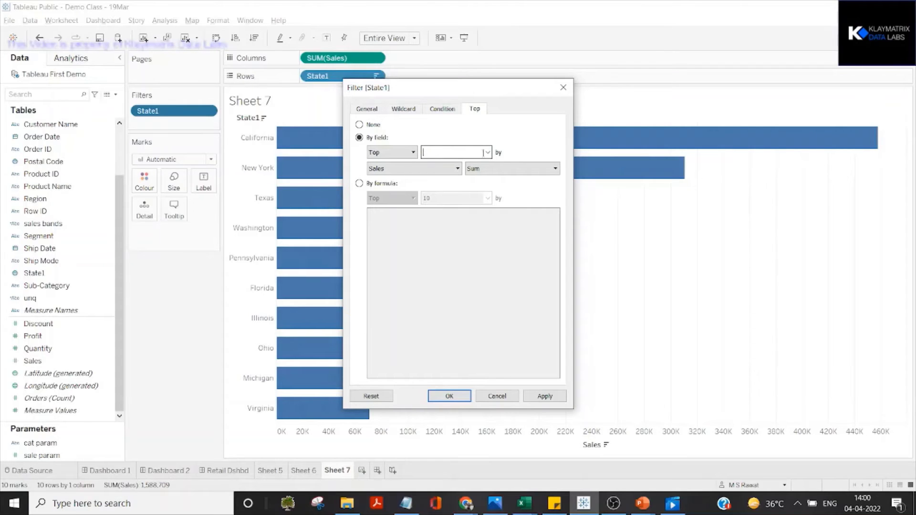
click(487, 152)
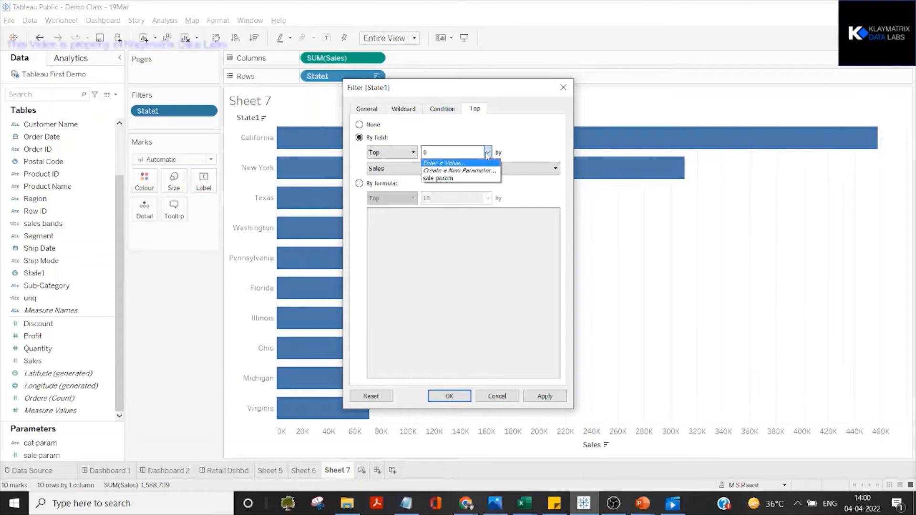
click(464, 170)
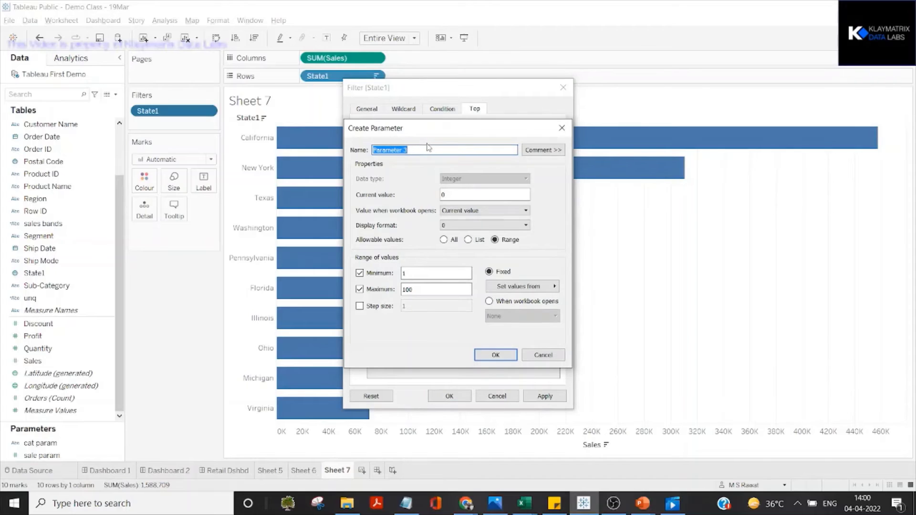
text(top N param)
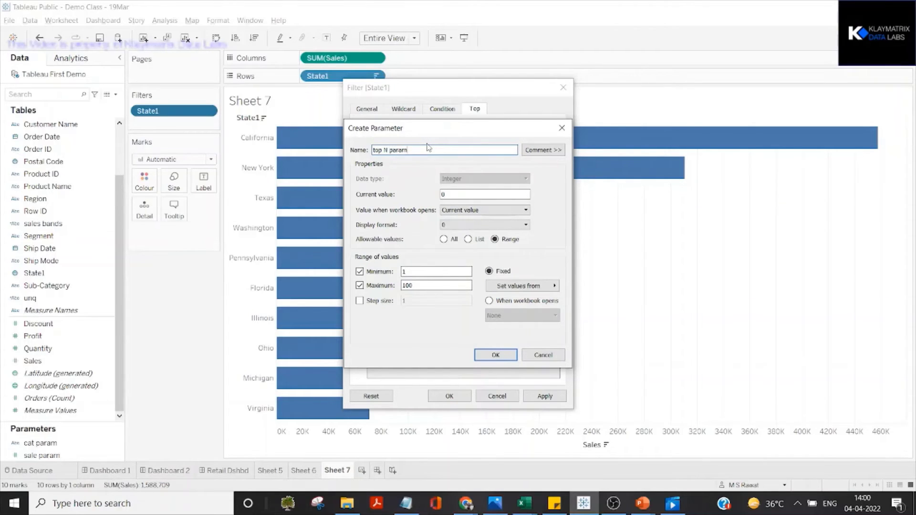
click(464, 196)
click(502, 357)
click(553, 398)
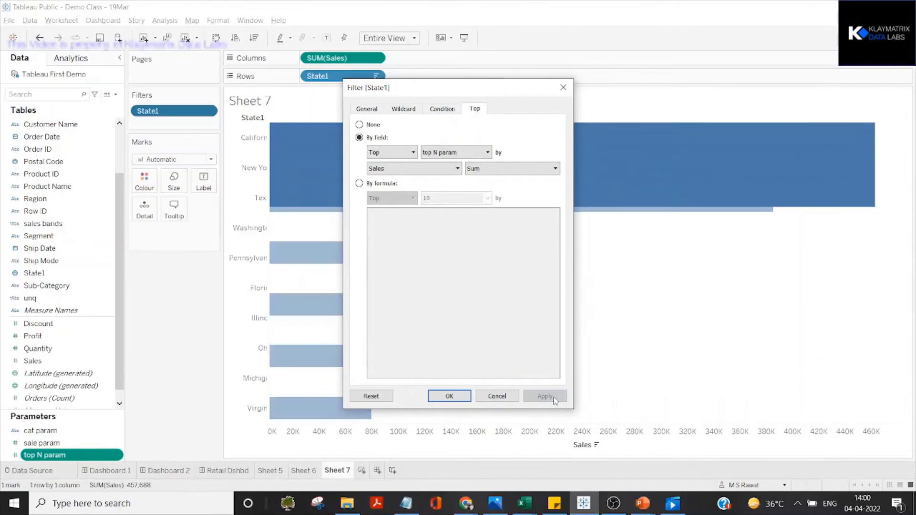
click(448, 396)
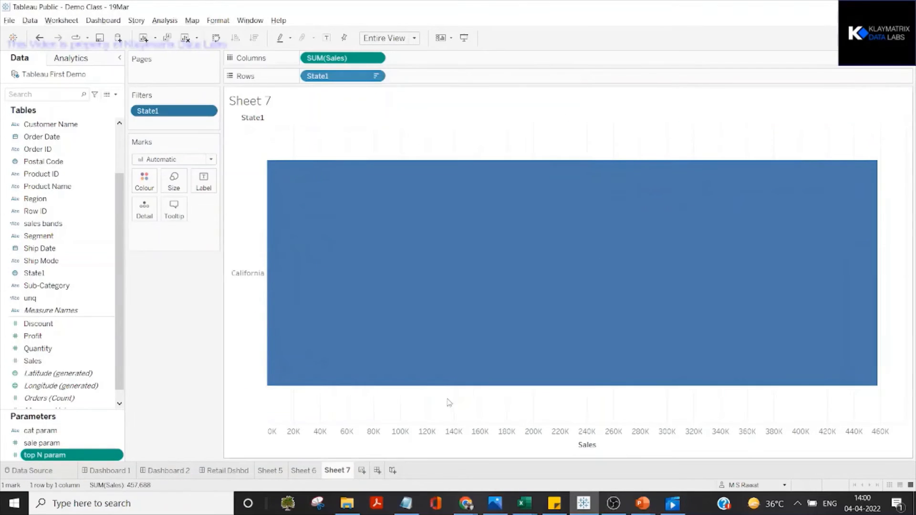
Show the top N param control on Sheet 7 and test the filter with values 5, 22 and 23.
right_click(116, 456)
click(158, 284)
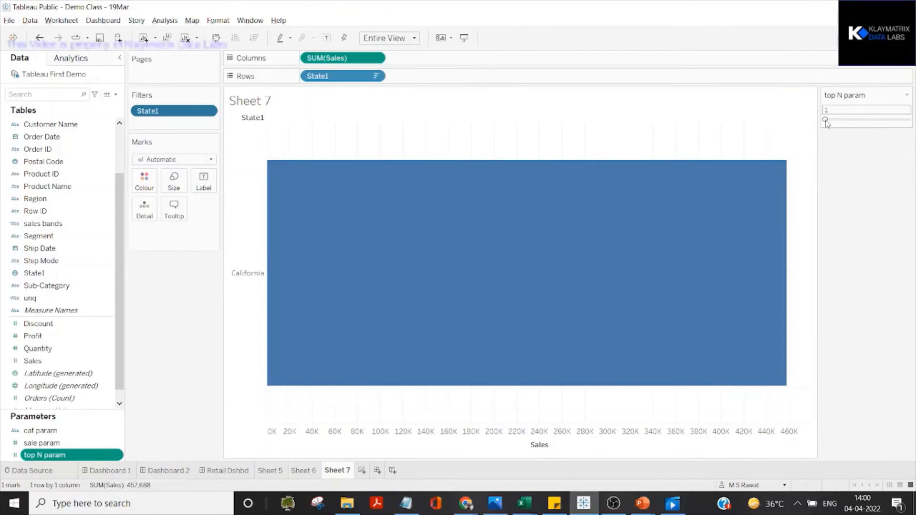
click(832, 121)
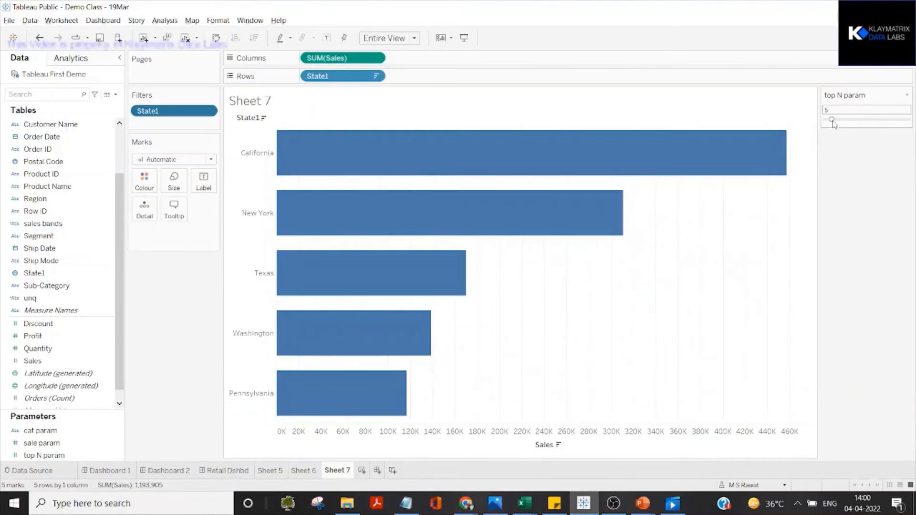
drag(843, 122, 861, 121)
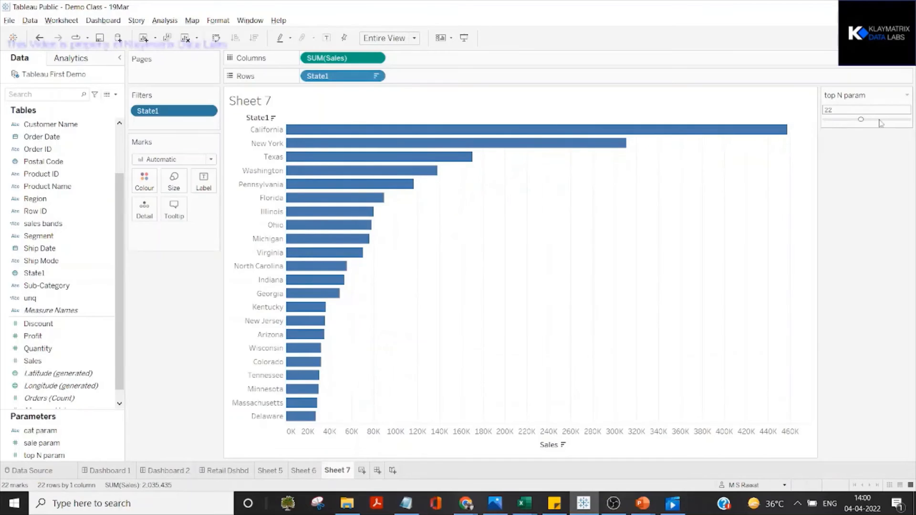
mouse_move(395, 152)
mouse_move(862, 122)
mouse_down()
mouse_move(855, 123)
mouse_move(903, 124)
mouse_move(863, 126)
mouse_up()
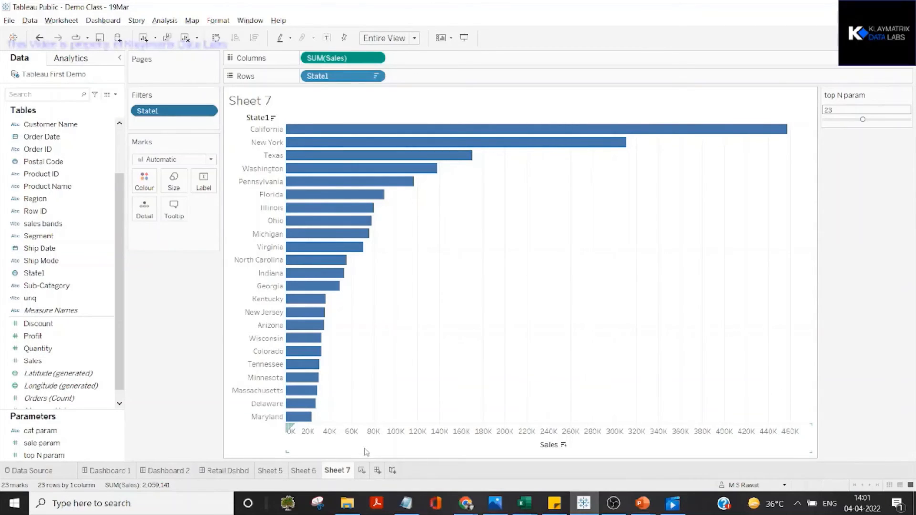
Add a new worksheet and plot Sales on rows against Quantity on columns.
click(362, 471)
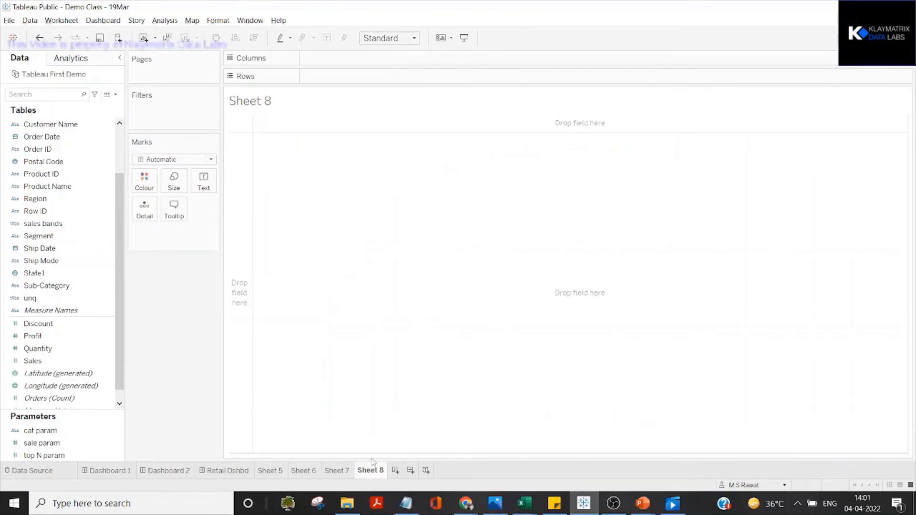
click(48, 454)
drag(47, 454, 48, 372)
click(60, 364)
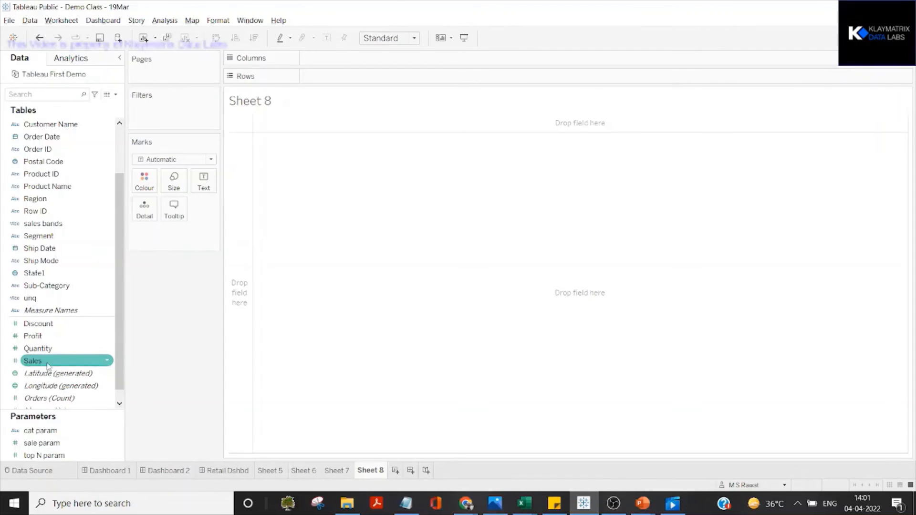
mouse_move(48, 365)
mouse_down()
mouse_move(307, 134)
mouse_move(329, 78)
mouse_up()
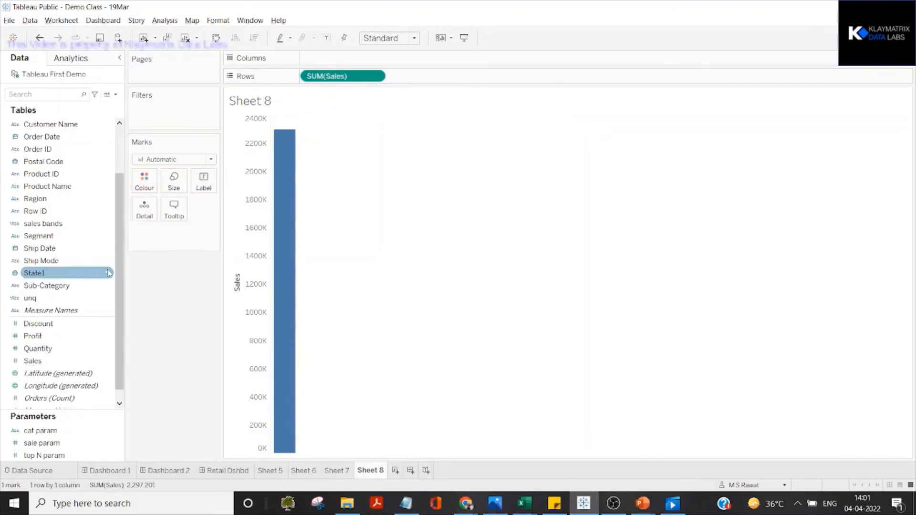
drag(38, 348, 315, 59)
Add State1 and City as detail on the scatter plot, and remove State1 so that only City splits the marks.
click(35, 276)
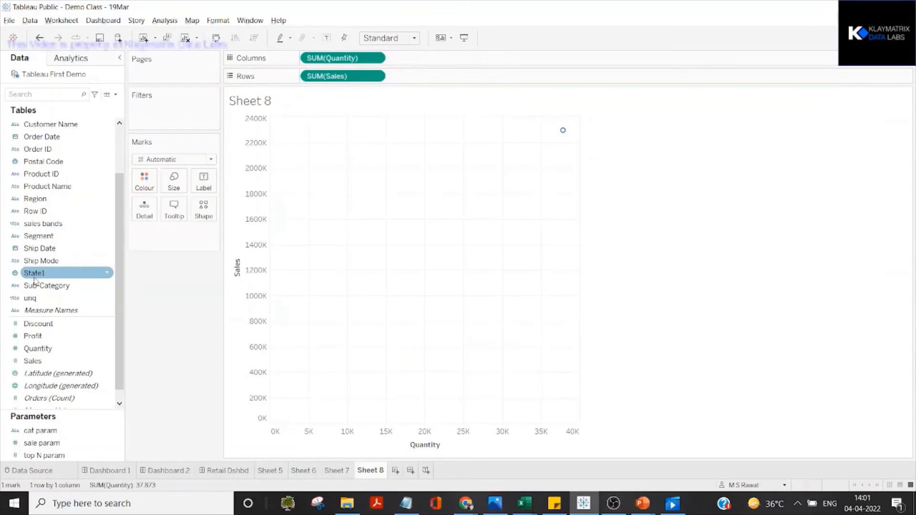
drag(34, 279, 139, 218)
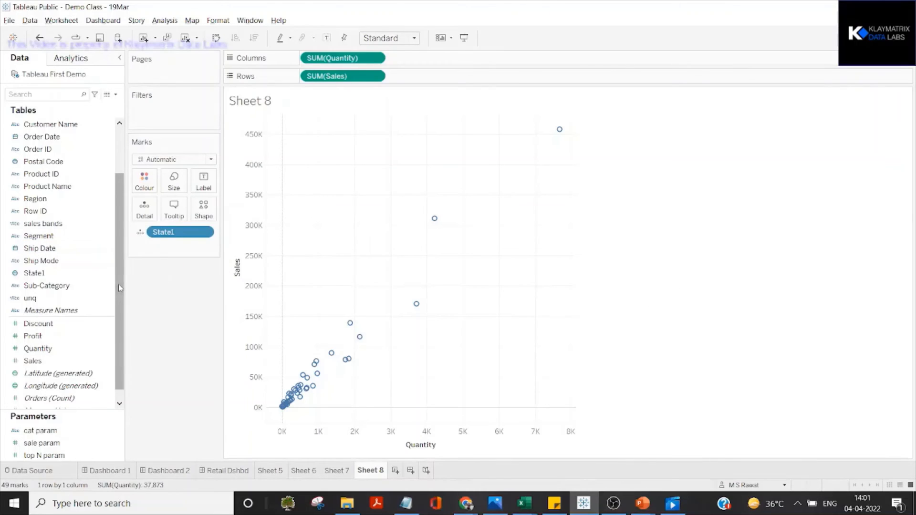
drag(118, 287, 119, 238)
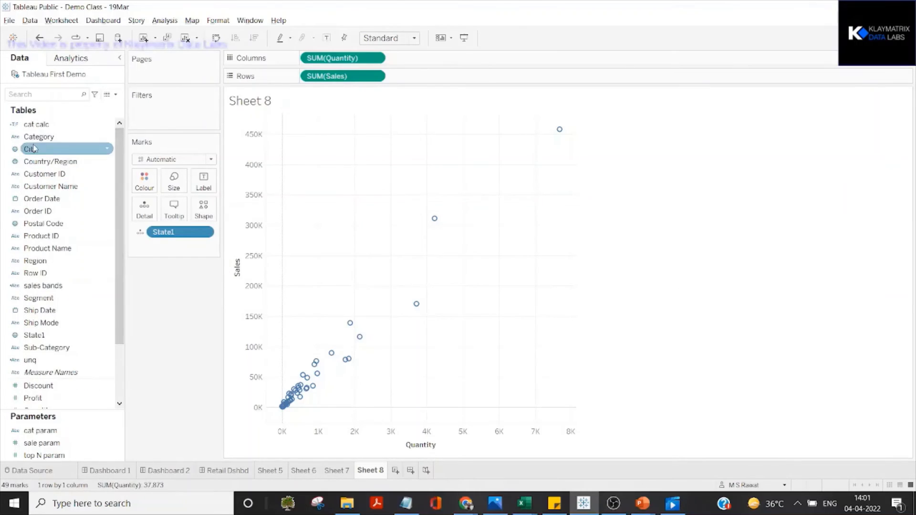
drag(34, 149, 138, 210)
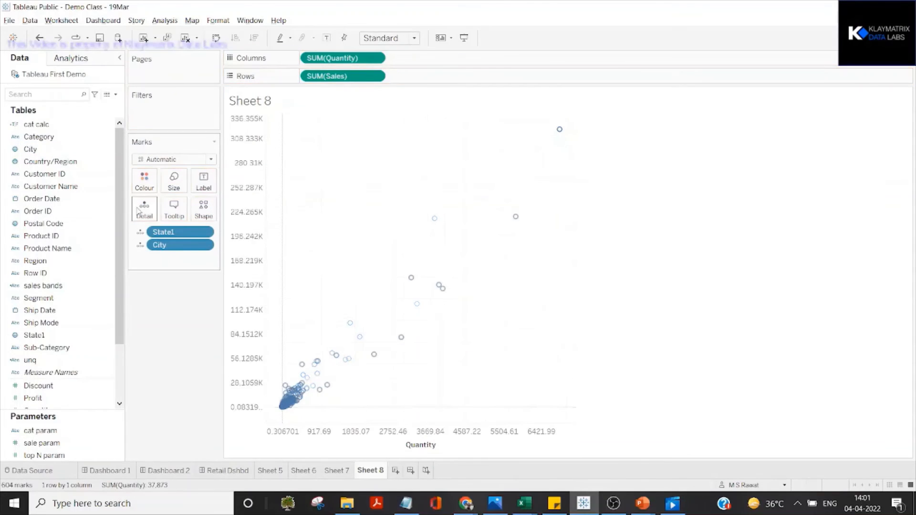
drag(180, 231, 62, 236)
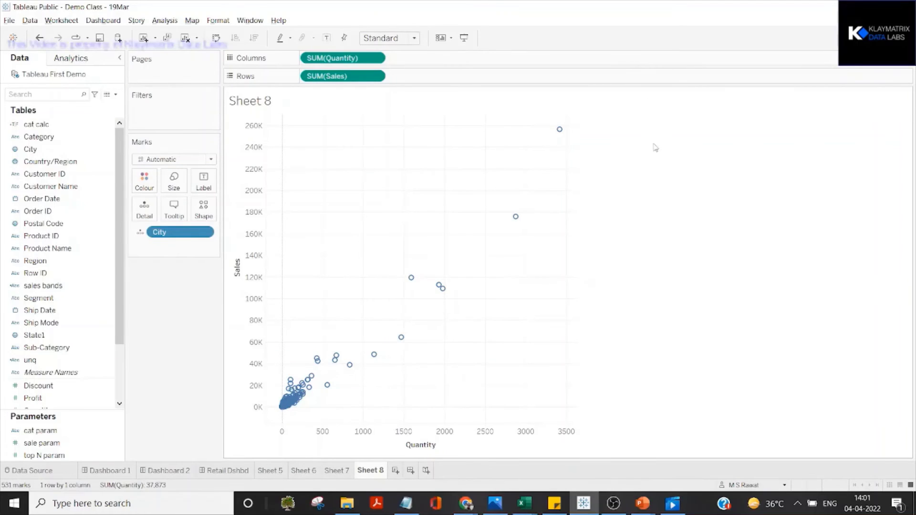
Add a per-pane reference line to the Quantity axis at the average of SUM(Quantity), labelled by computation.
right_click(408, 438)
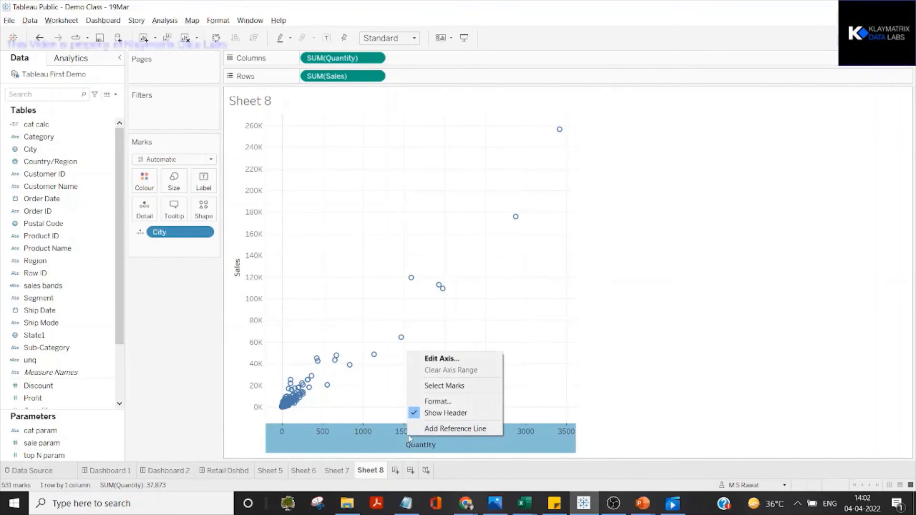
click(454, 428)
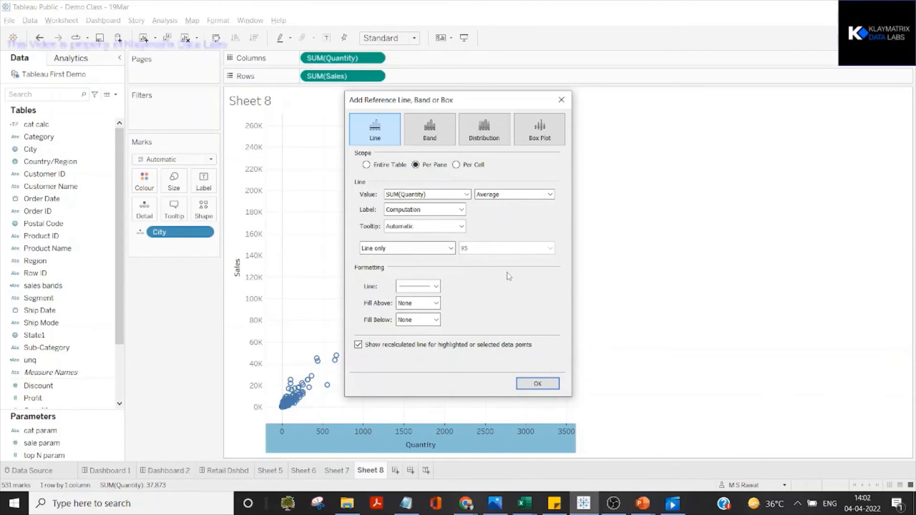
click(458, 196)
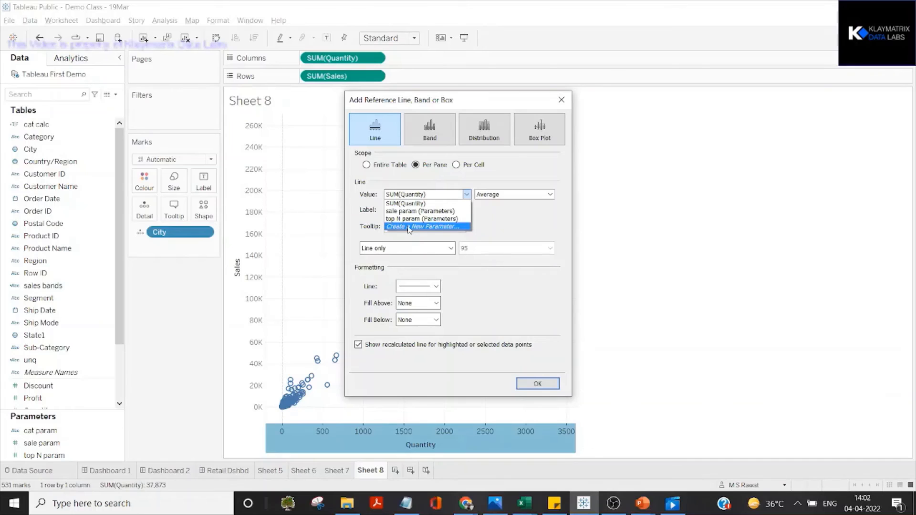
click(484, 222)
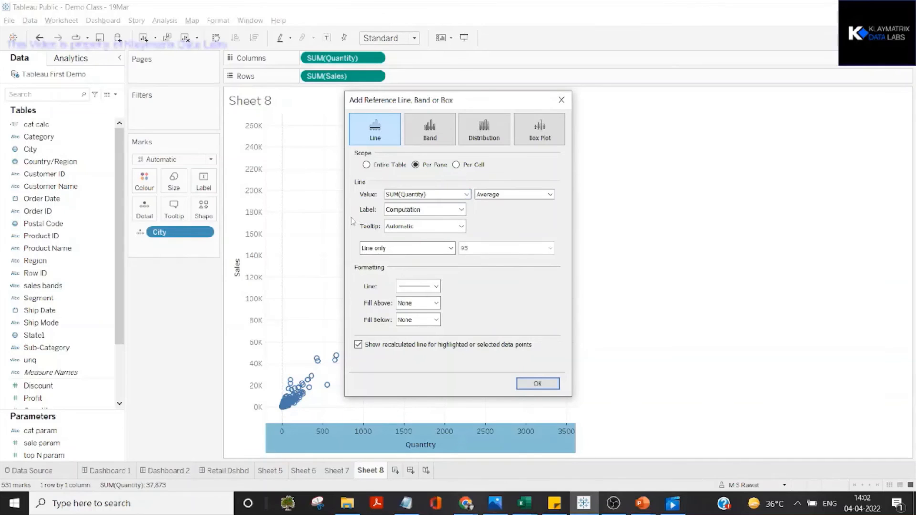
click(537, 383)
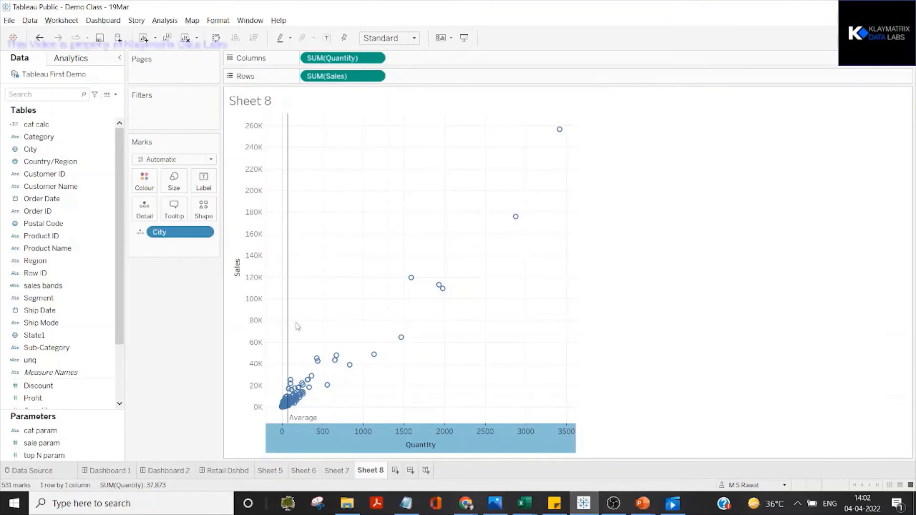
Edit the Quantity reference line and start a new parameter for its value, named ref line param.
mouse_move(288, 326)
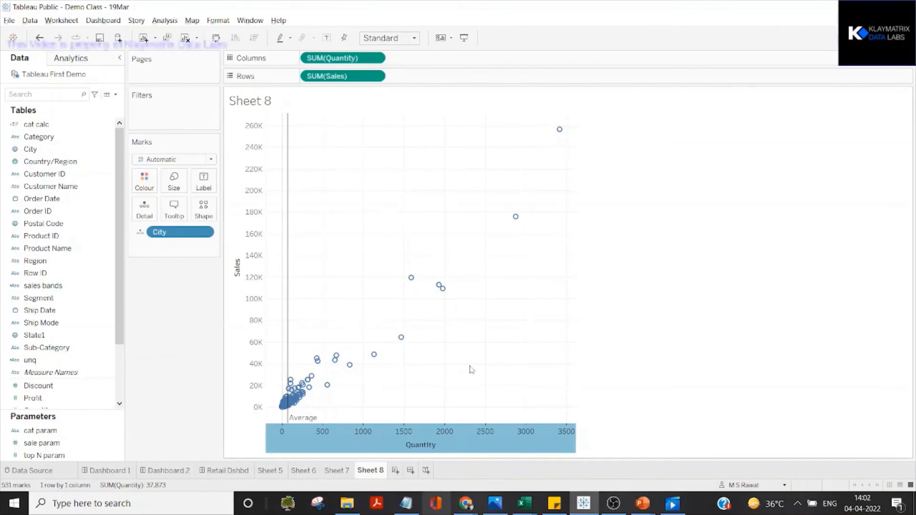
right_click(347, 434)
click(373, 413)
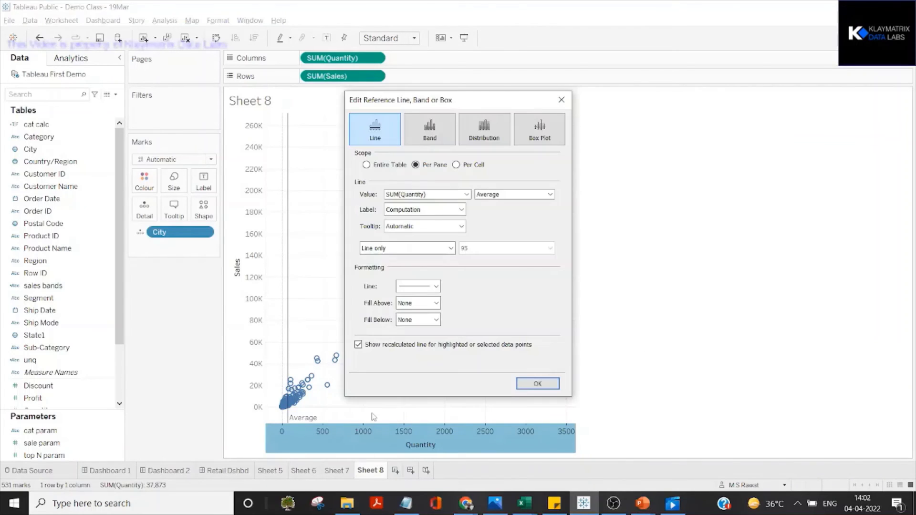
click(416, 195)
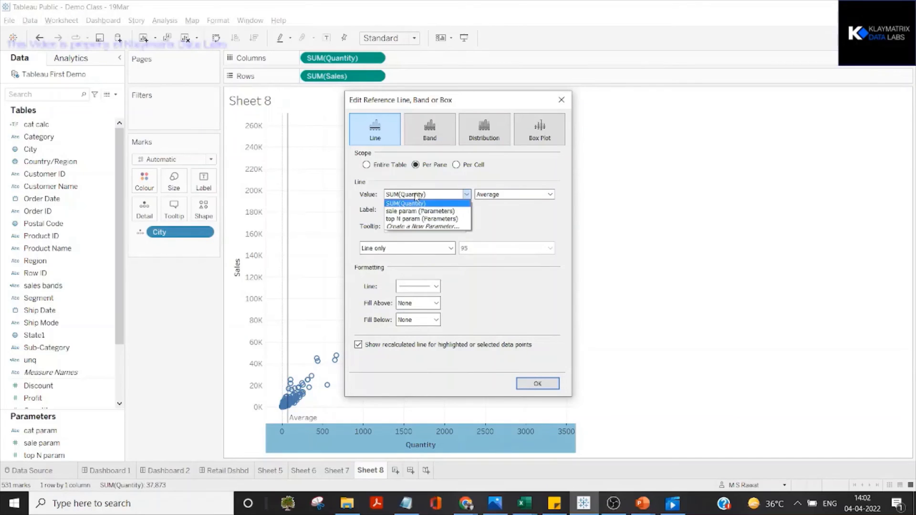
click(415, 230)
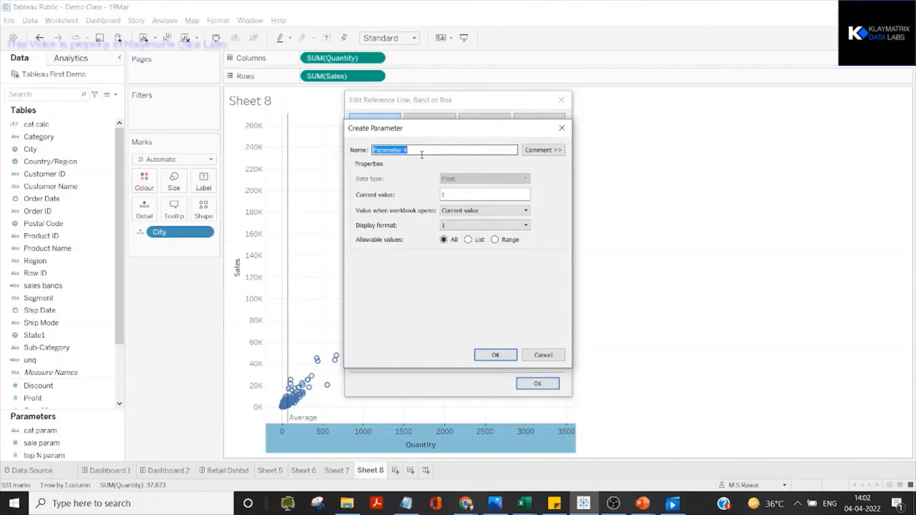
text(erf)
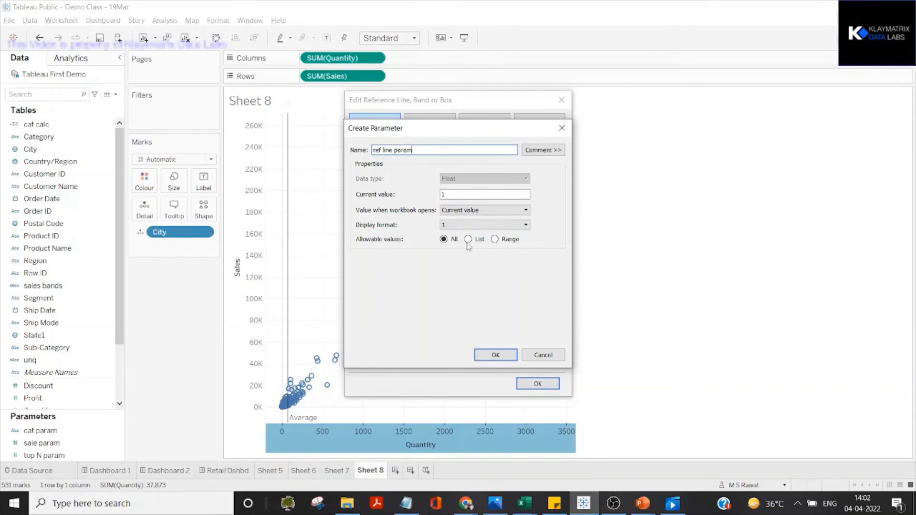
Limit ref line param to a range from 10 to 100 and create it as the reference line's value.
click(495, 241)
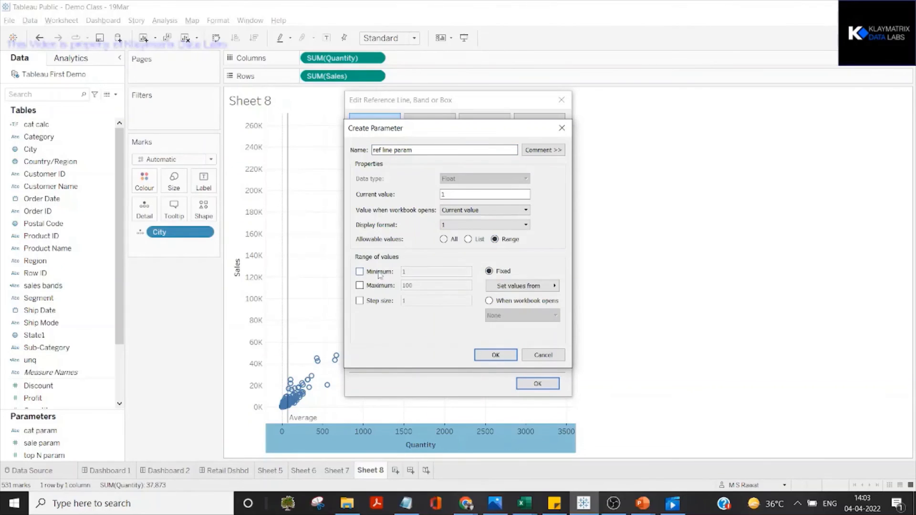
click(360, 272)
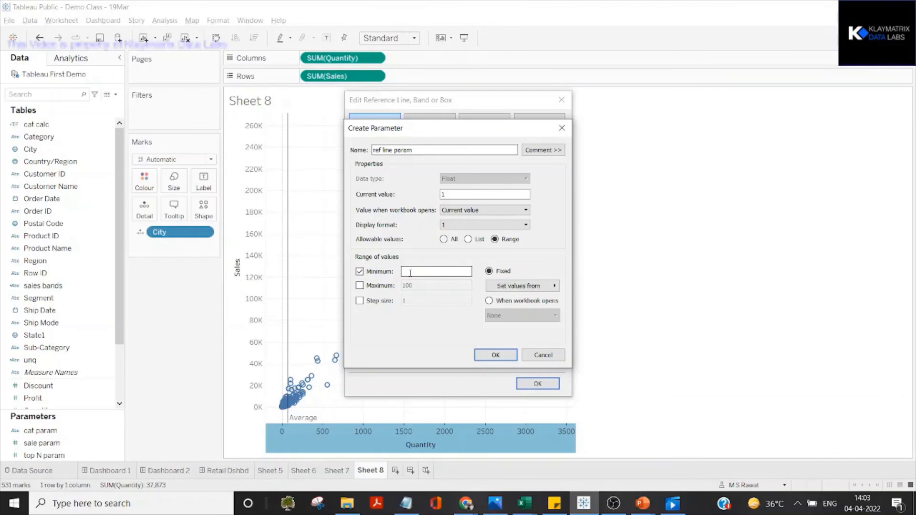
click(410, 272)
text(10)
click(360, 285)
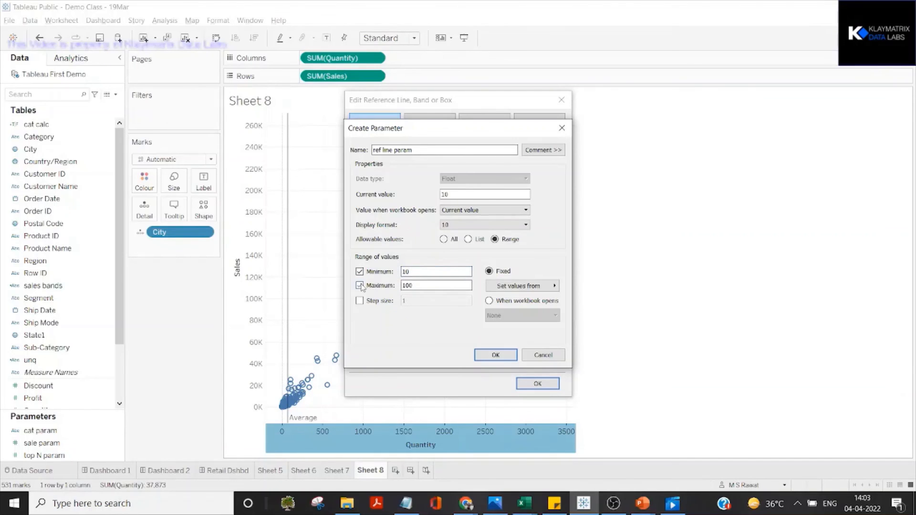
click(496, 355)
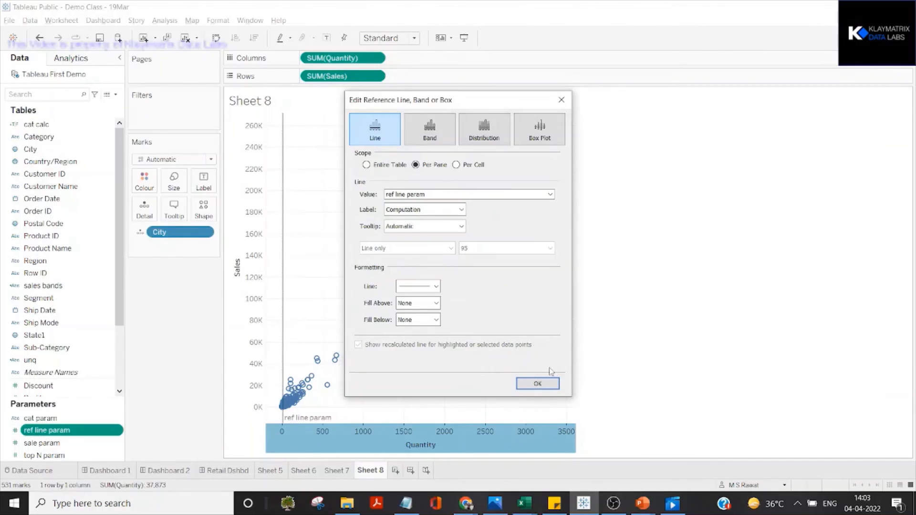
Apply the Quantity reference line driven by ref line param and display that parameter's control on the sheet.
click(537, 384)
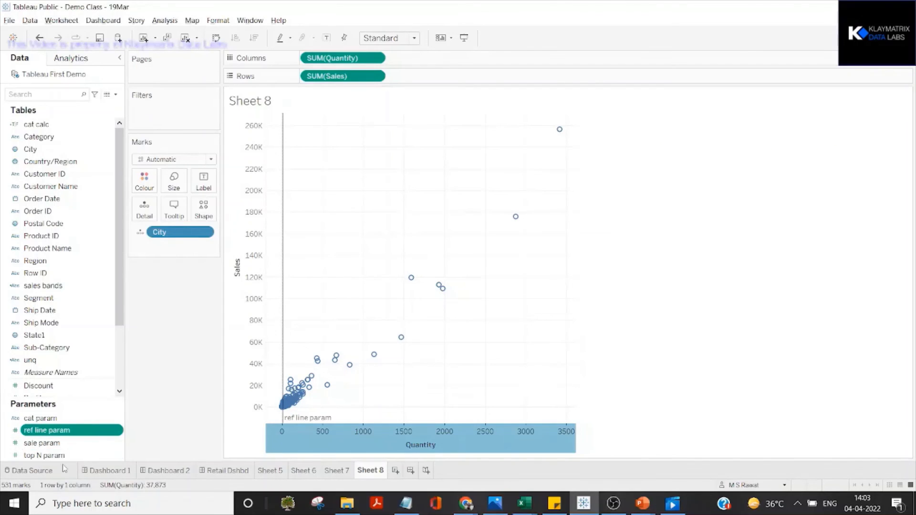
click(117, 433)
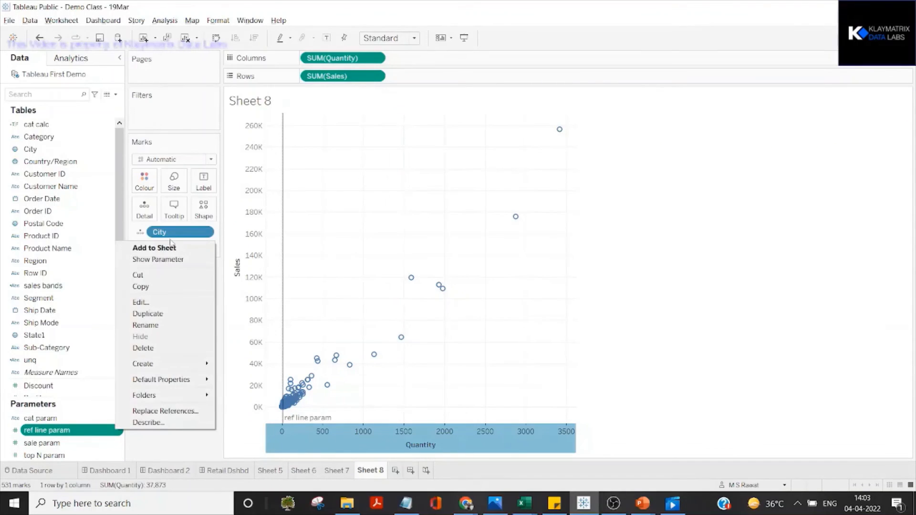
click(168, 263)
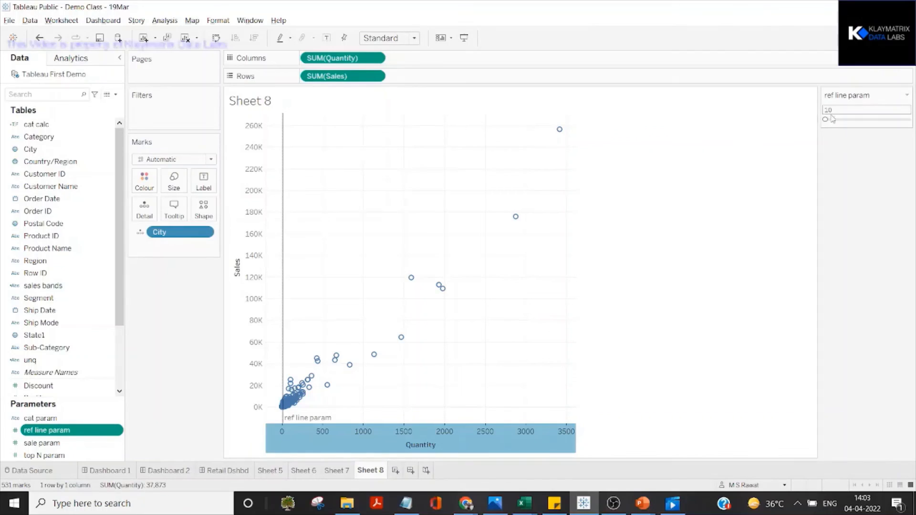
Test the reference line by raising ref line param to about 78 and on to about 95.
drag(826, 123, 889, 123)
mouse_move(292, 250)
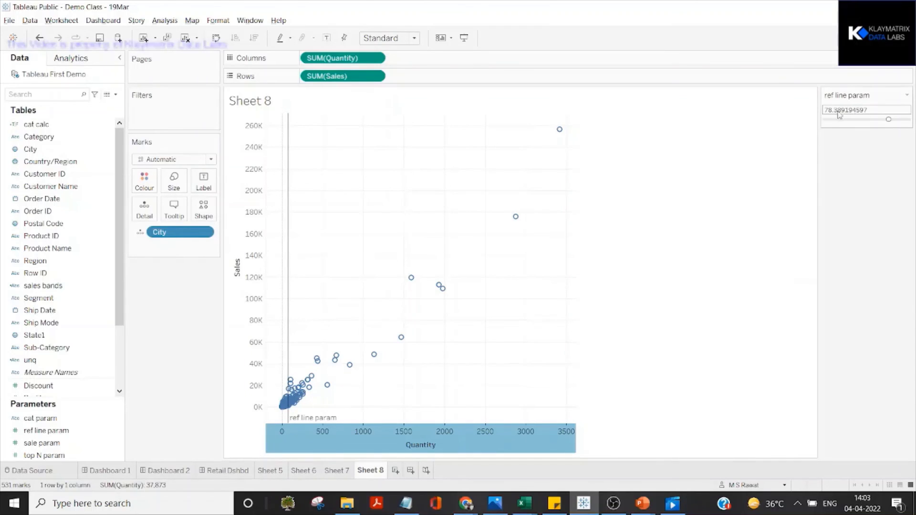
drag(891, 123, 905, 123)
mouse_move(289, 303)
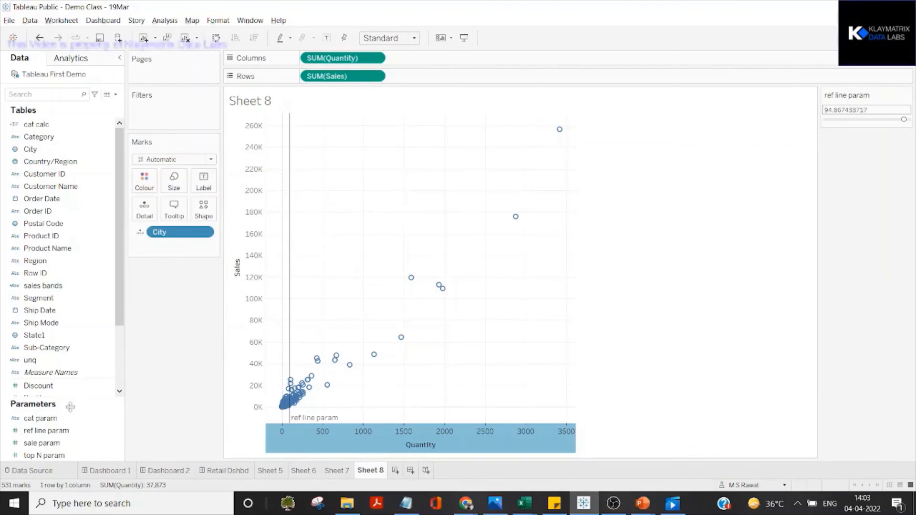
Edit ref line param so that its allowed range has a maximum of 3000.
click(906, 97)
click(884, 113)
click(418, 291)
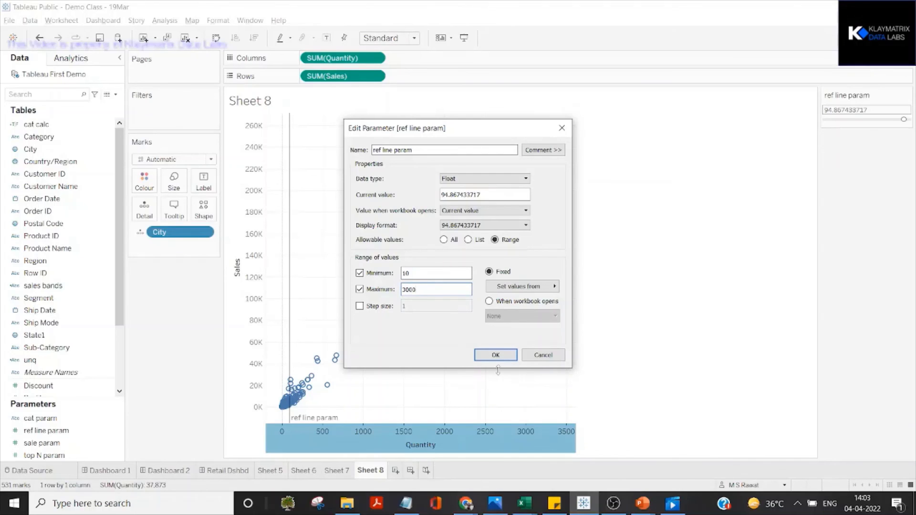
click(495, 355)
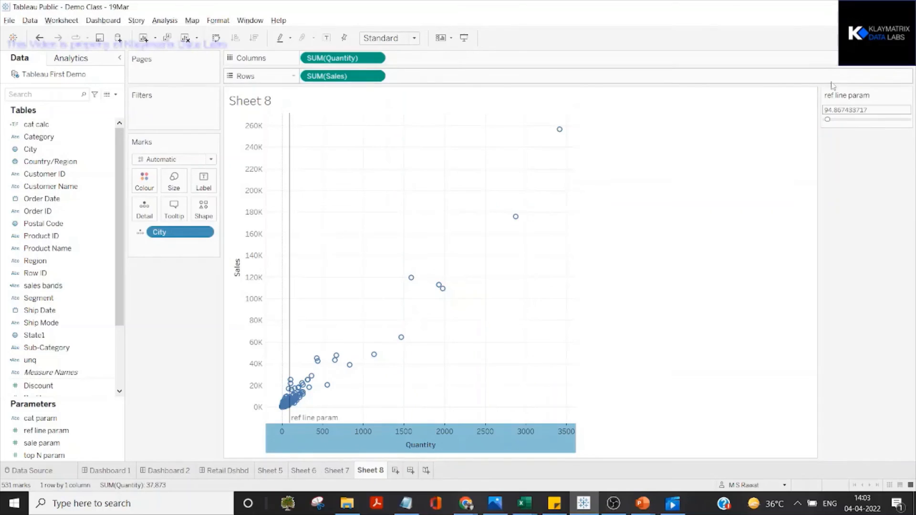
Shift the reference line through ref line param to about 2,385, back to about 1,120, and finally to about 1,548.
drag(827, 120, 892, 120)
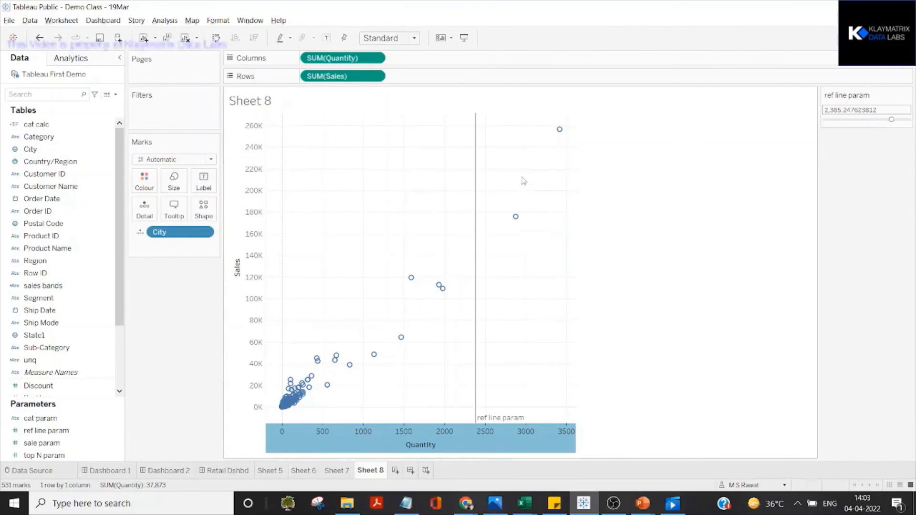
mouse_move(477, 210)
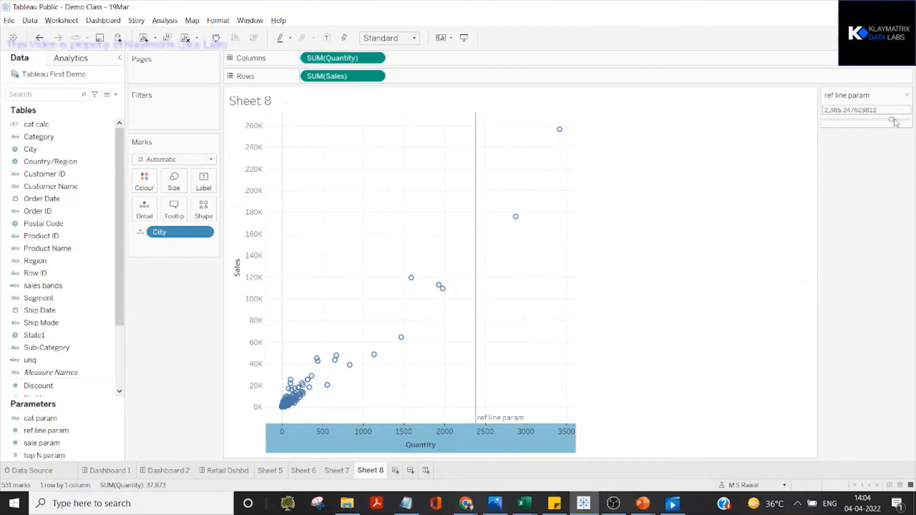
drag(894, 120, 856, 121)
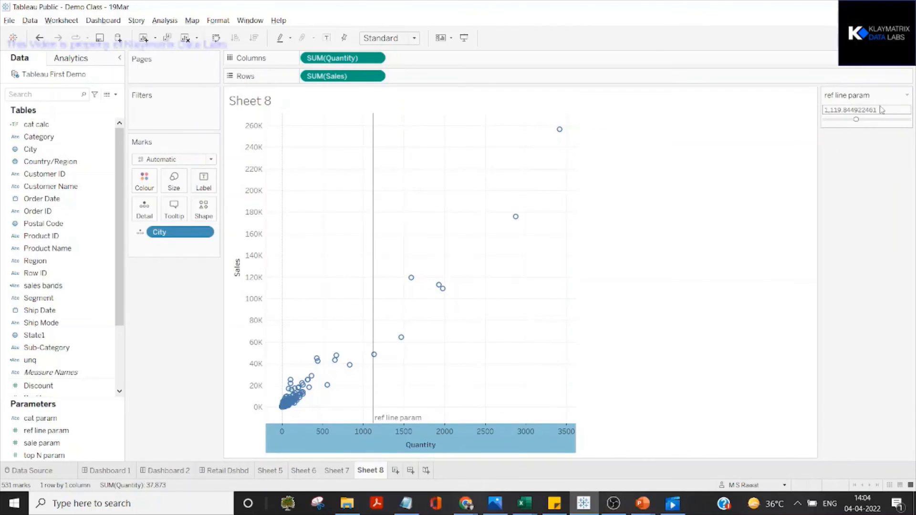
mouse_move(377, 276)
drag(857, 121, 868, 122)
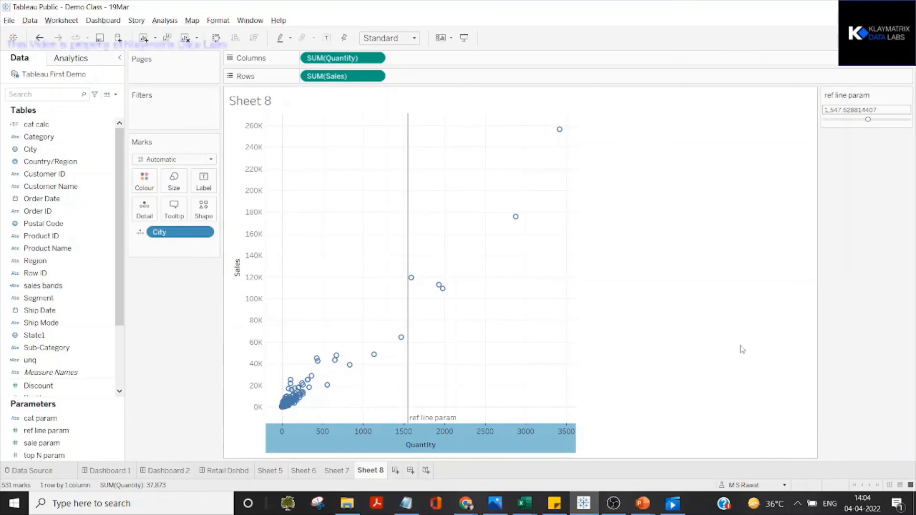
key(alt+Tab)
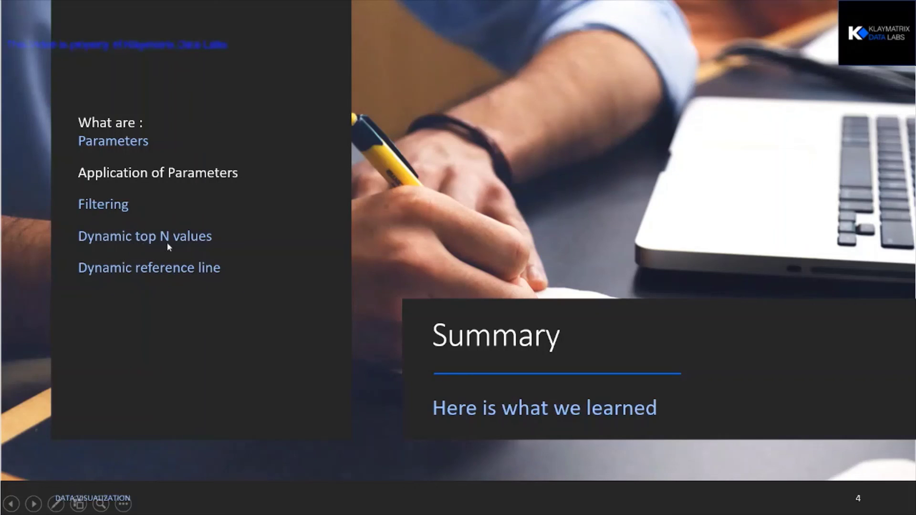
click(130, 268)
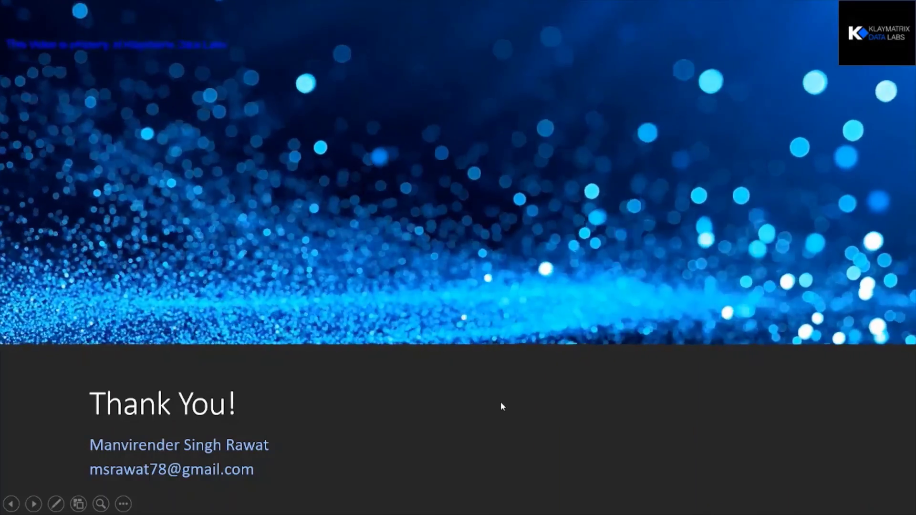
mouse_move(791, 153)
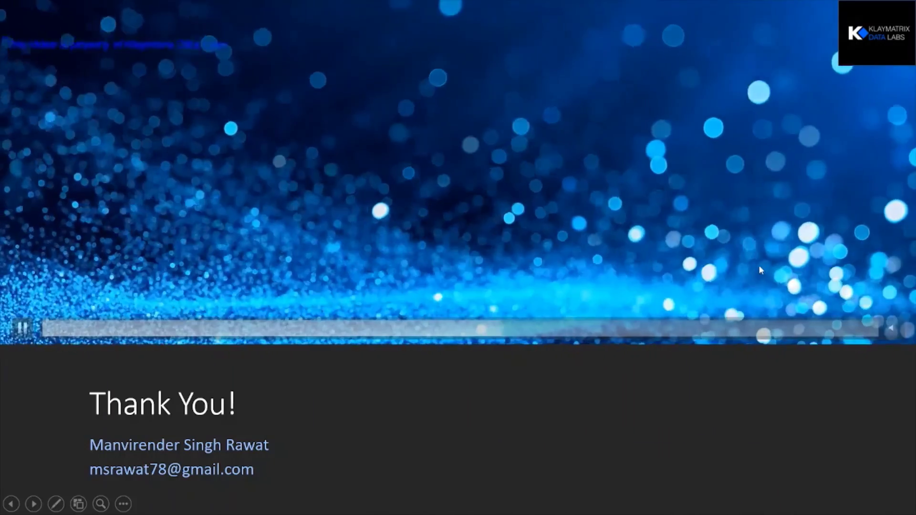